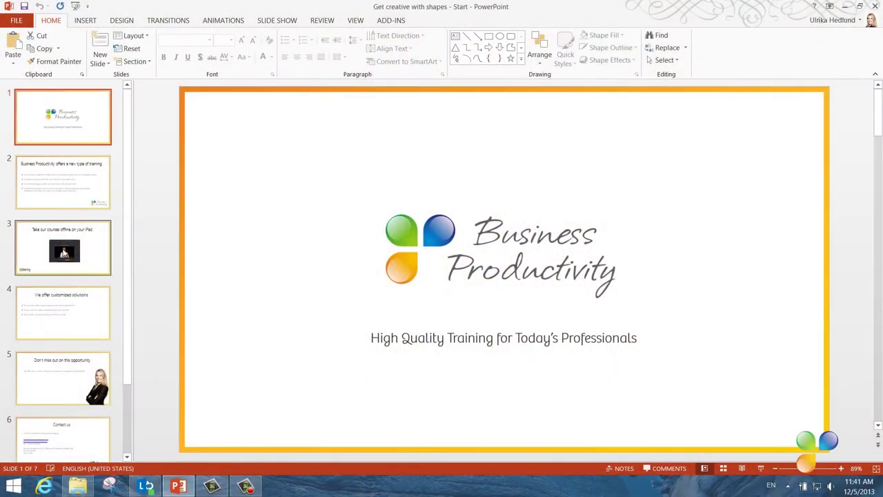
Browse slides 3, 4 and 5 using their thumbnails in the Slides pane.
left_click(62, 247)
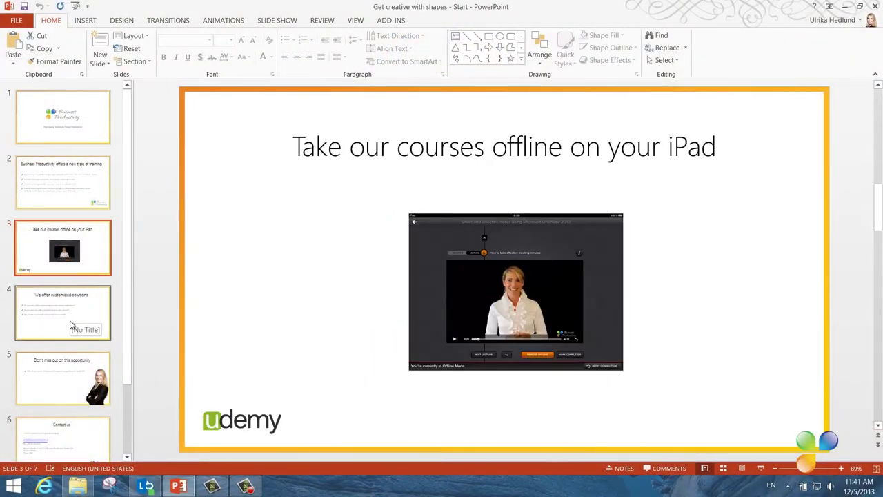
left_click(69, 324)
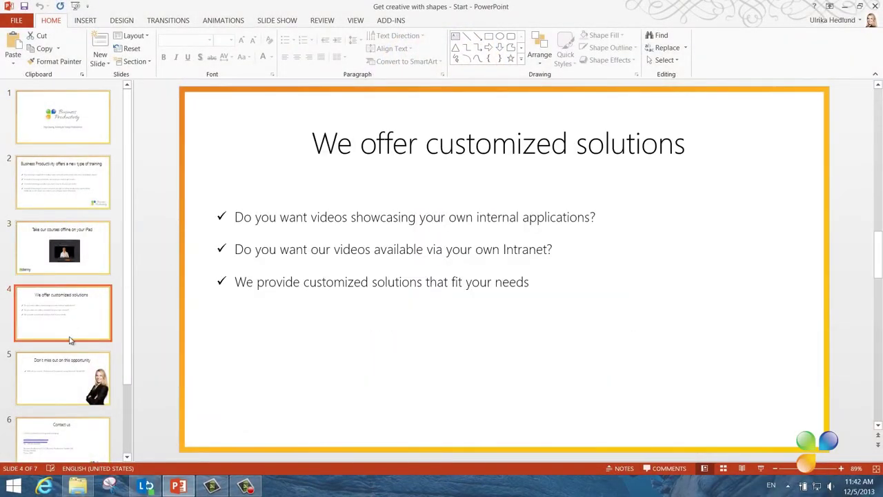
left_click(69, 383)
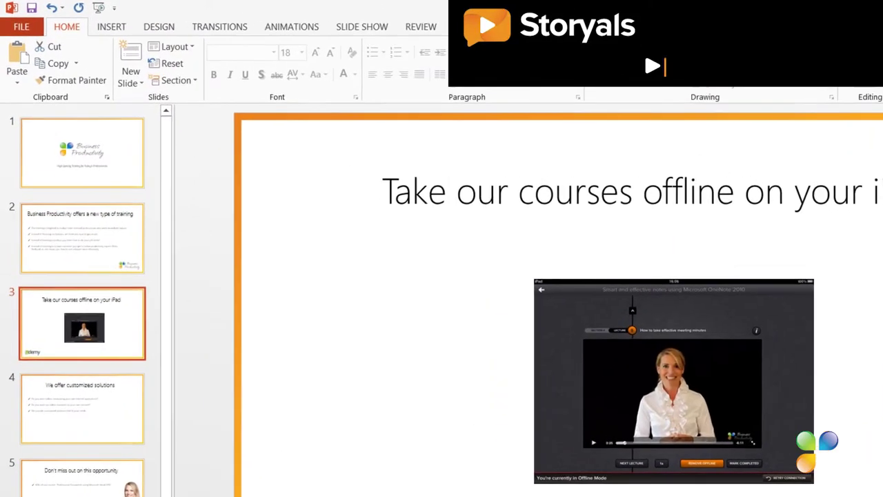
Insert the first Bing Online Pictures result for 'iPad' onto slide 3.
left_click(111, 26)
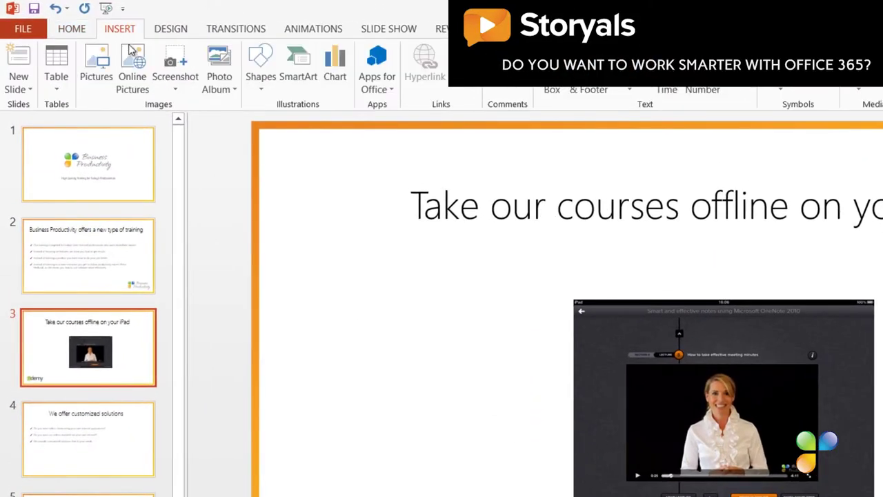
left_click(130, 54)
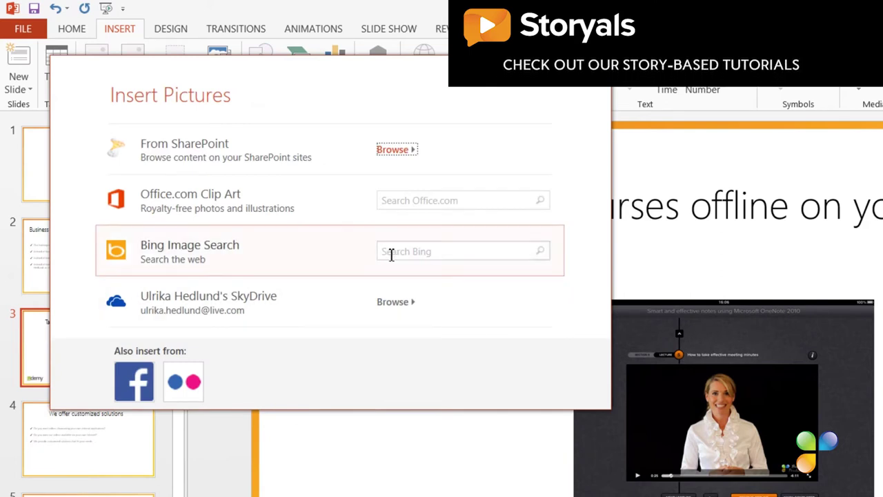
left_click(391, 253)
type("iPad")
key("Return")
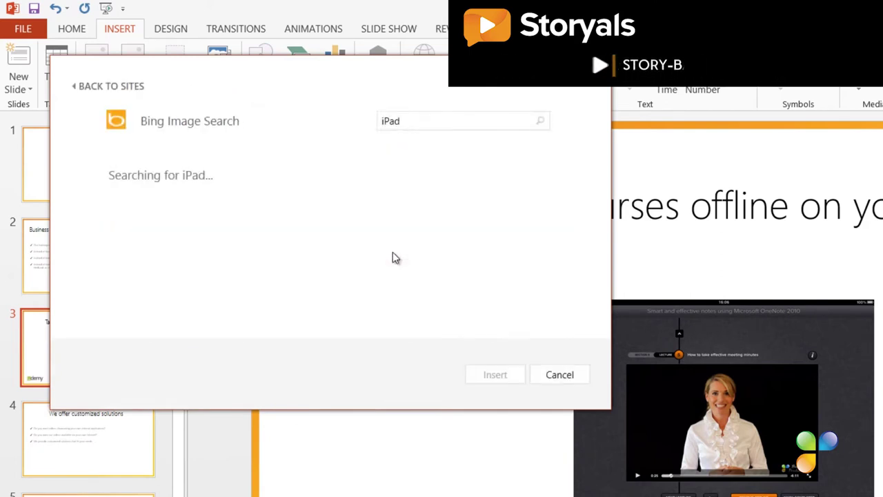
scroll(607, 211, "down", 1)
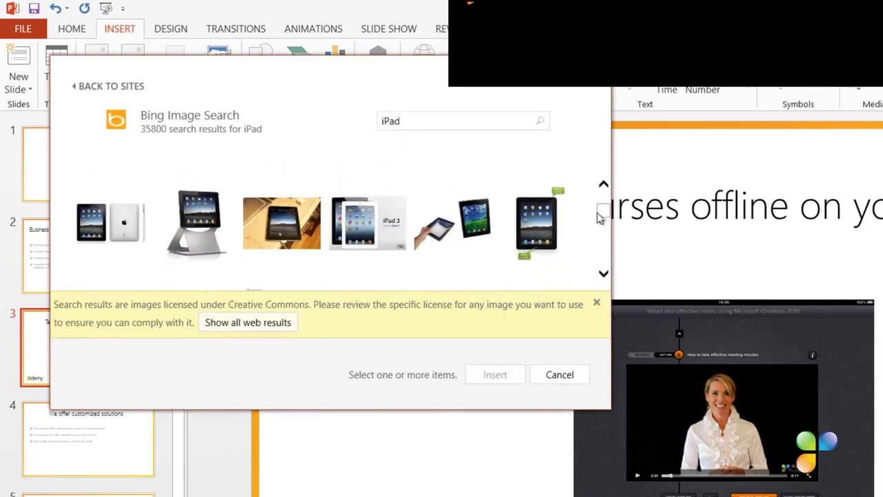
left_click(111, 220)
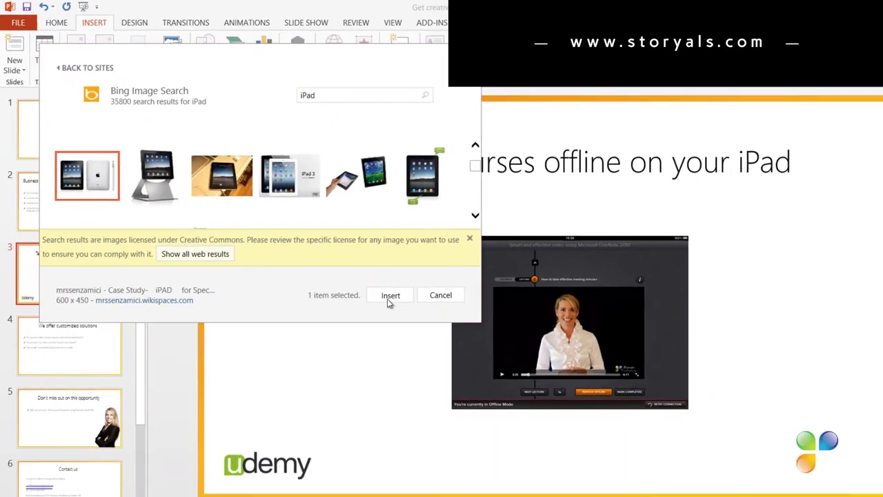
left_click(431, 327)
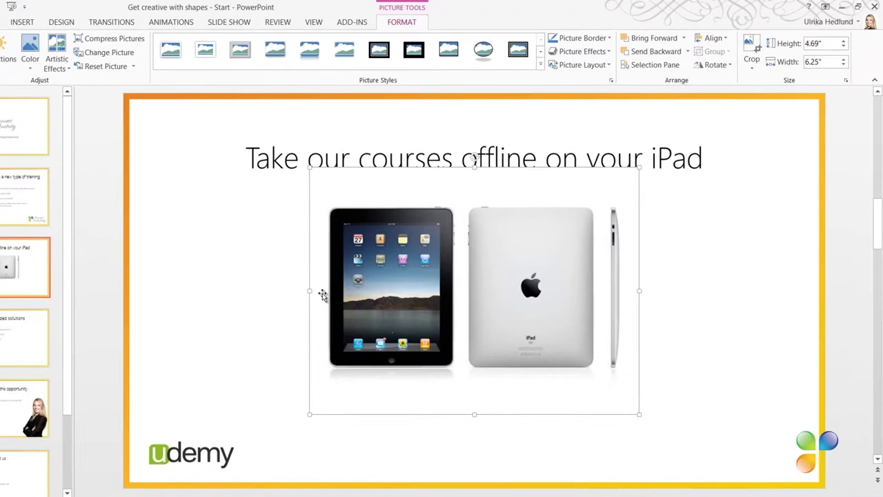
Crop the iPad photo down to just the front-view tablet.
left_click(731, 54)
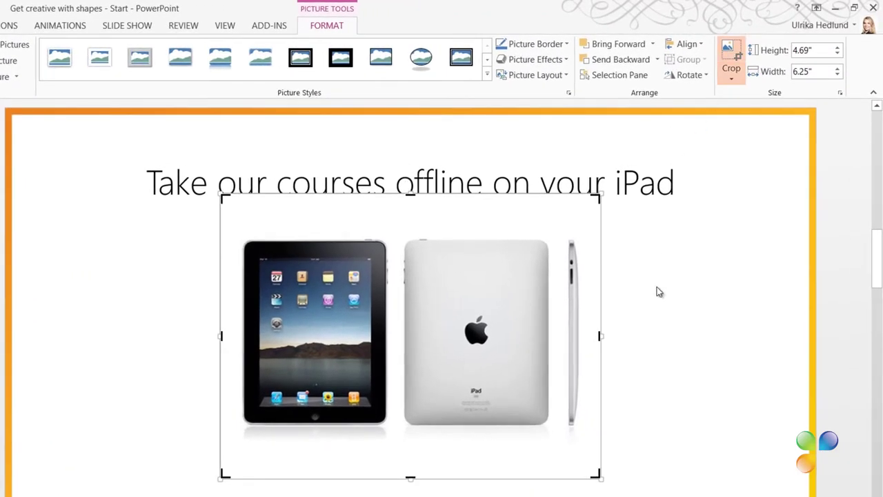
left_click_drag(595, 477, 388, 424)
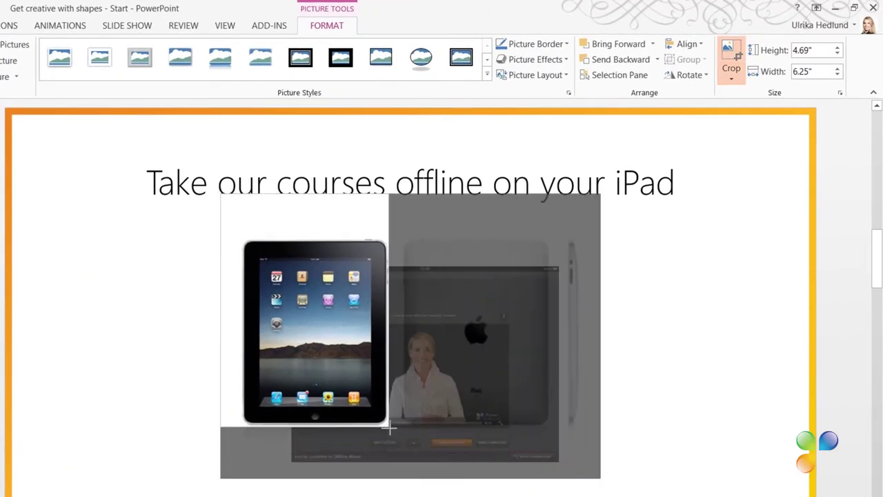
left_click_drag(221, 195, 242, 241)
key("Escape")
key("Escape")
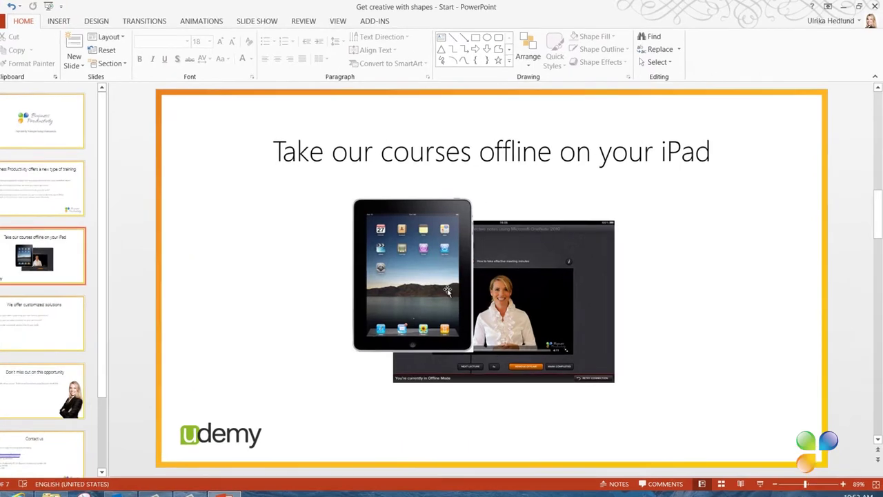
Crop the iPad picture to a Rounded Rectangle shape and nudge it into place.
left_click(468, 278)
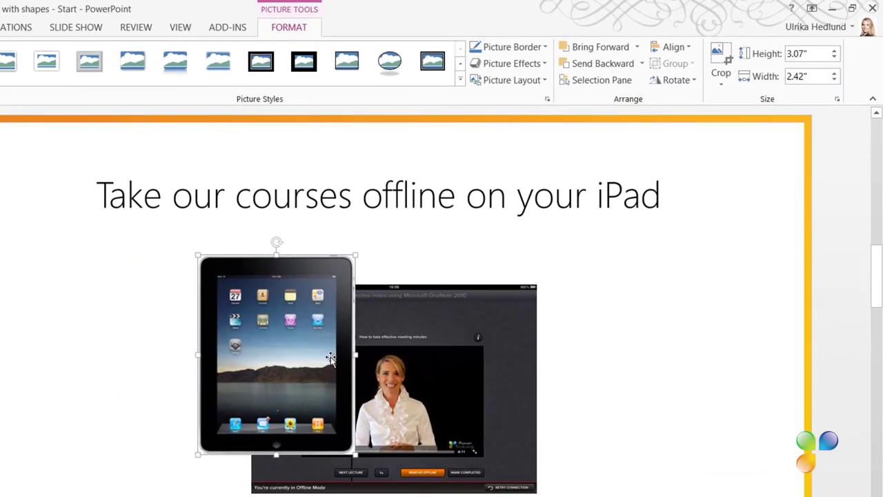
left_click(721, 83)
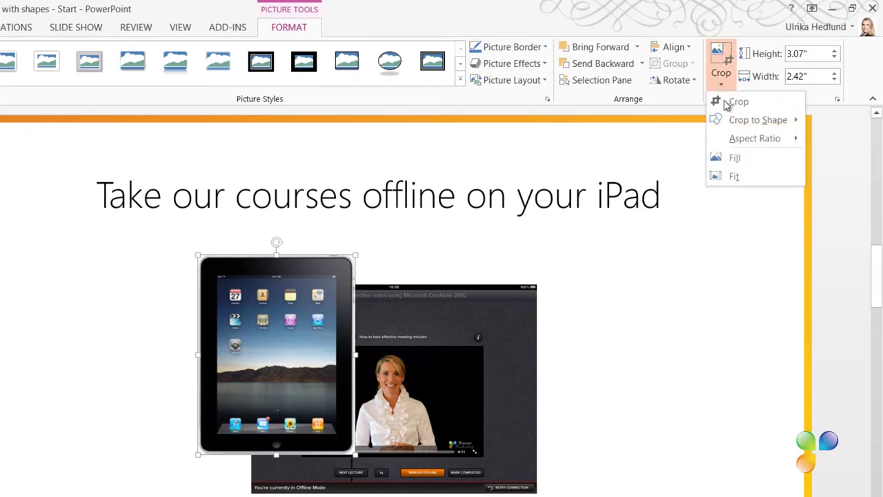
mouse_move(758, 120)
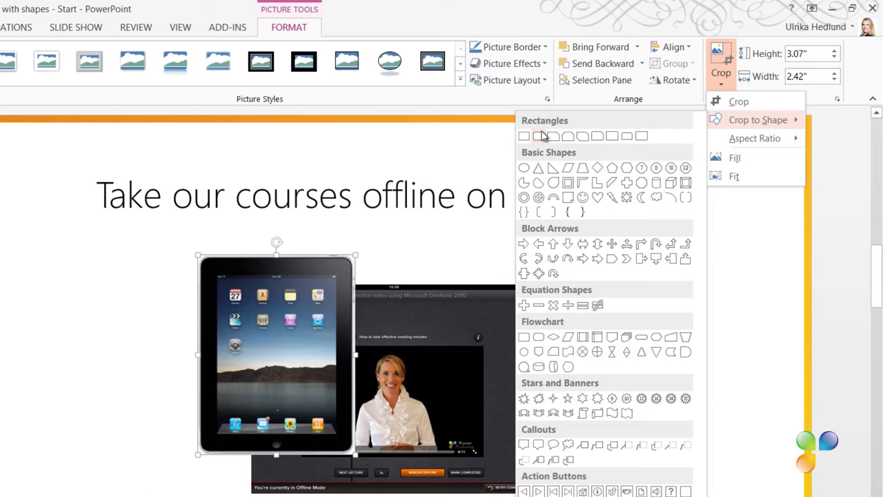
left_click(541, 136)
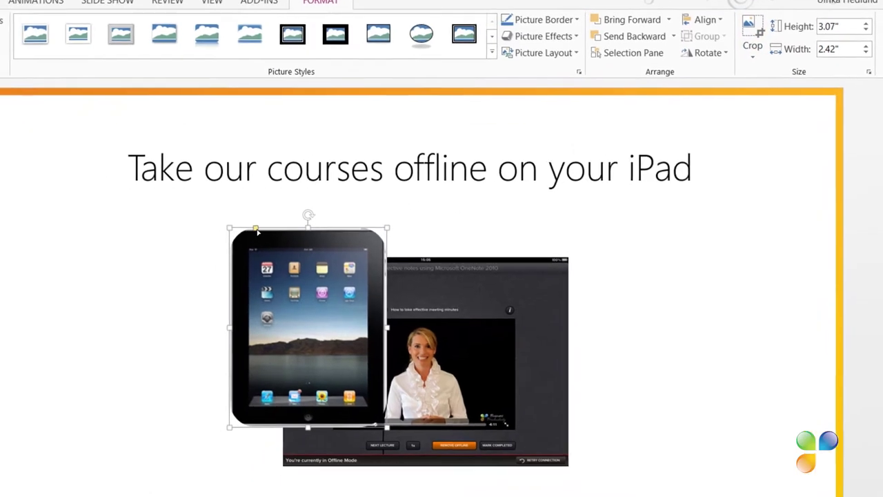
left_click_drag(257, 232, 244, 232)
left_click_drag(321, 167, 319, 166)
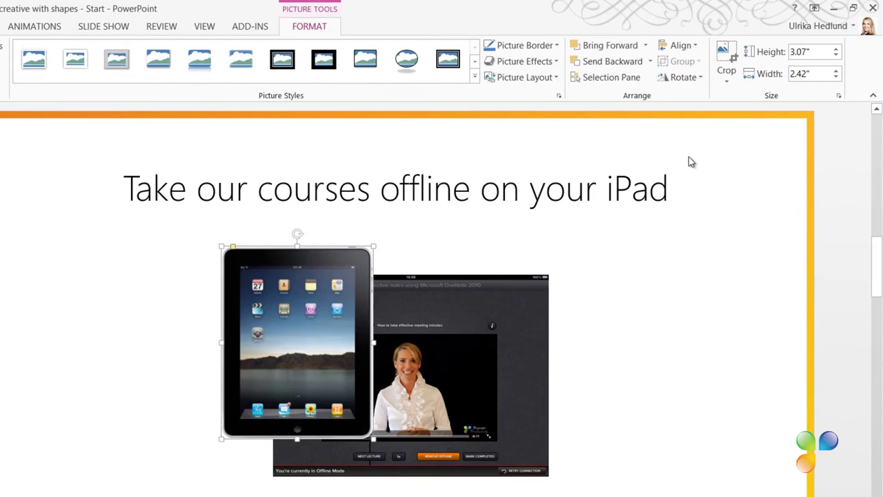
Rotate the iPad 90° right, send it to back, and fit the screenshot inside its screen.
left_click(694, 81)
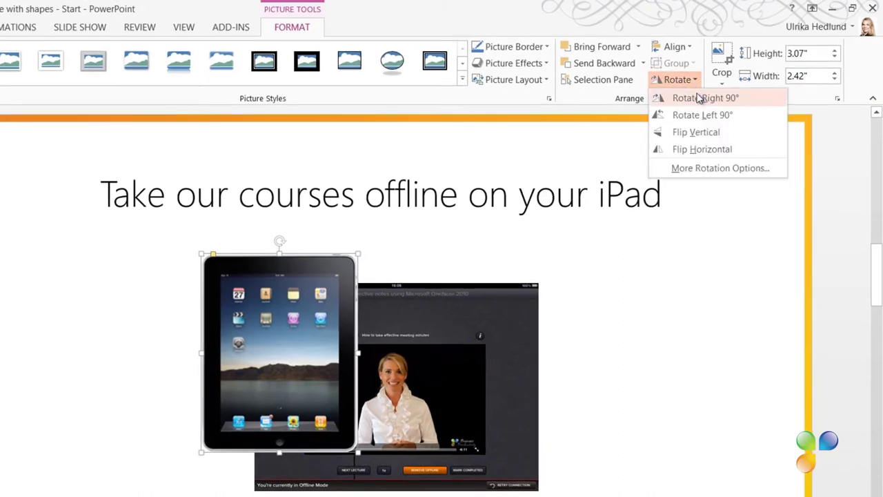
left_click(701, 98)
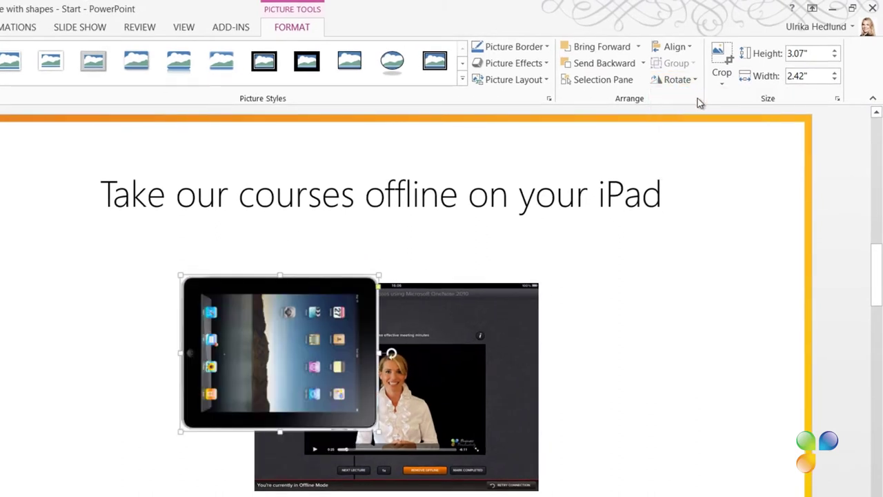
left_click(643, 64)
left_click(638, 102)
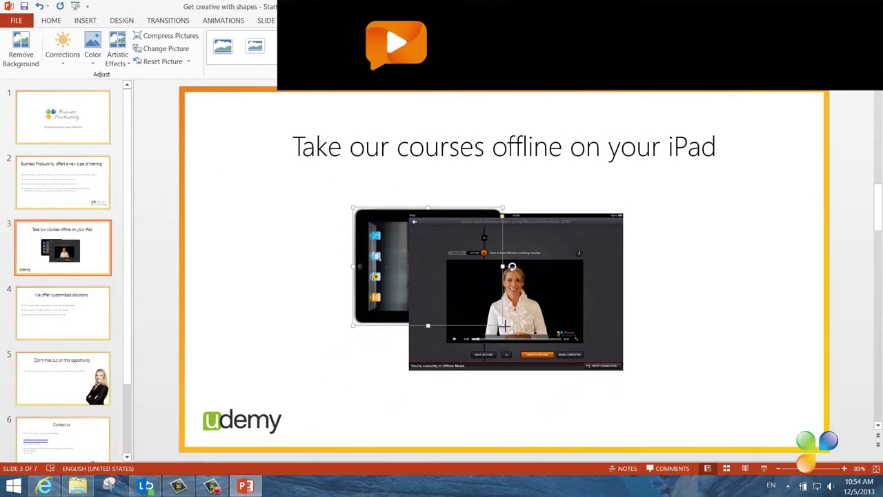
left_click_drag(504, 326, 584, 379)
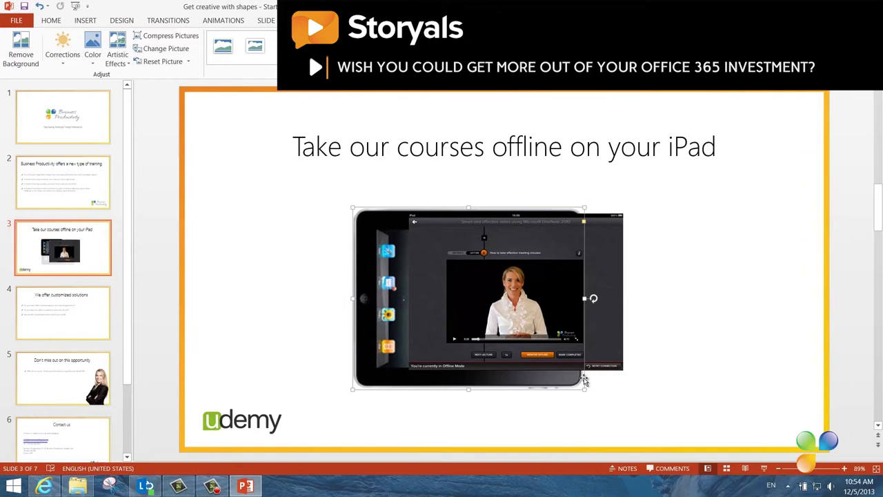
left_click_drag(618, 308, 585, 321)
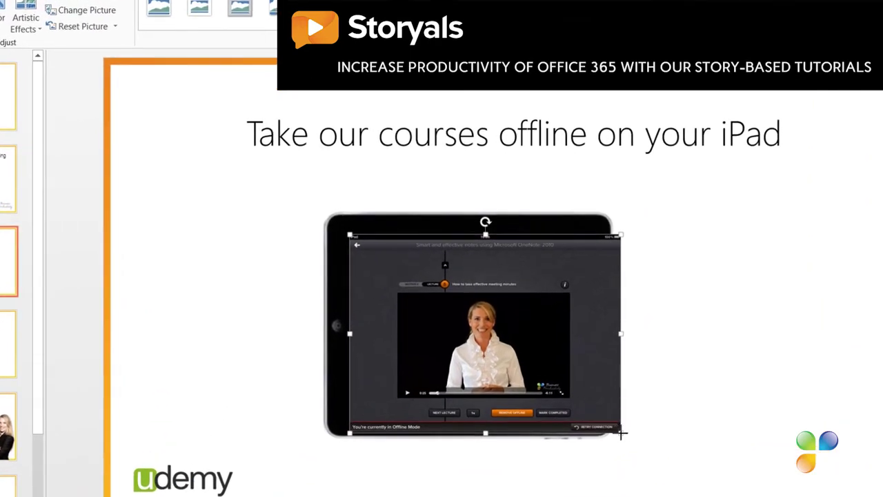
left_click_drag(620, 433, 589, 415)
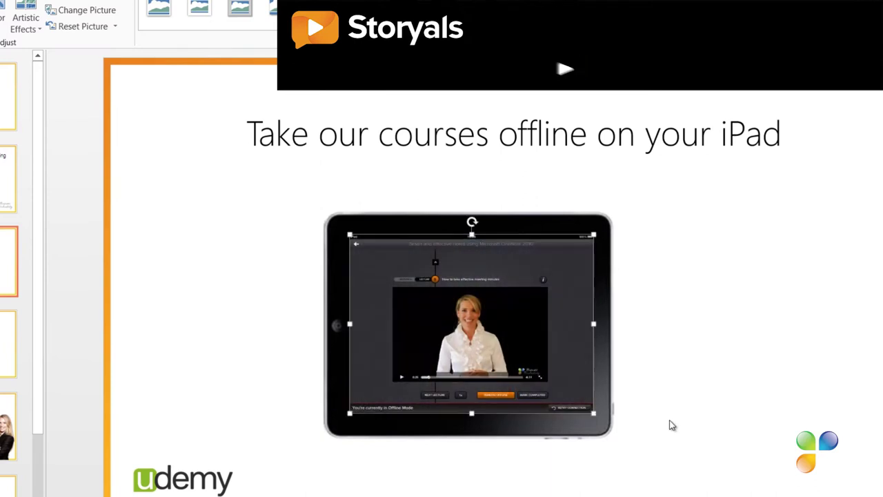
Group the iPad and screenshot into one object and move it toward the slide centre.
left_click_drag(722, 474, 279, 186)
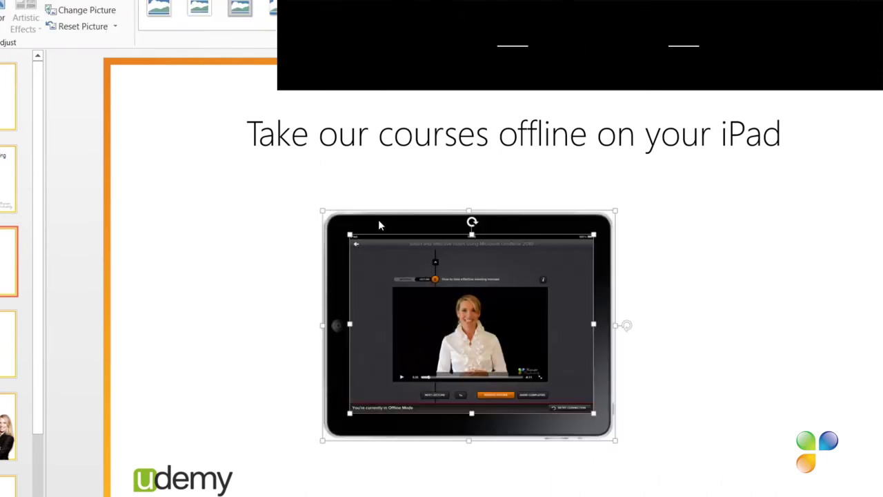
right_click(378, 219)
mouse_move(423, 306)
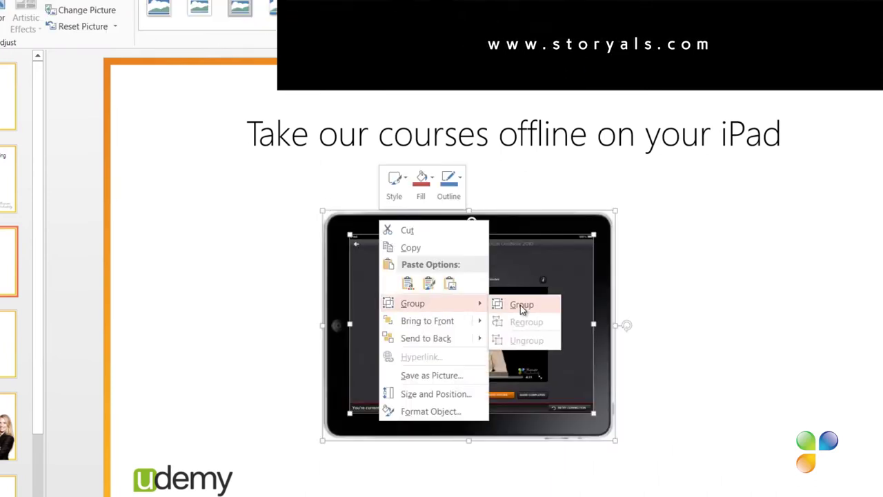
left_click(521, 305)
left_click_drag(511, 299, 544, 288)
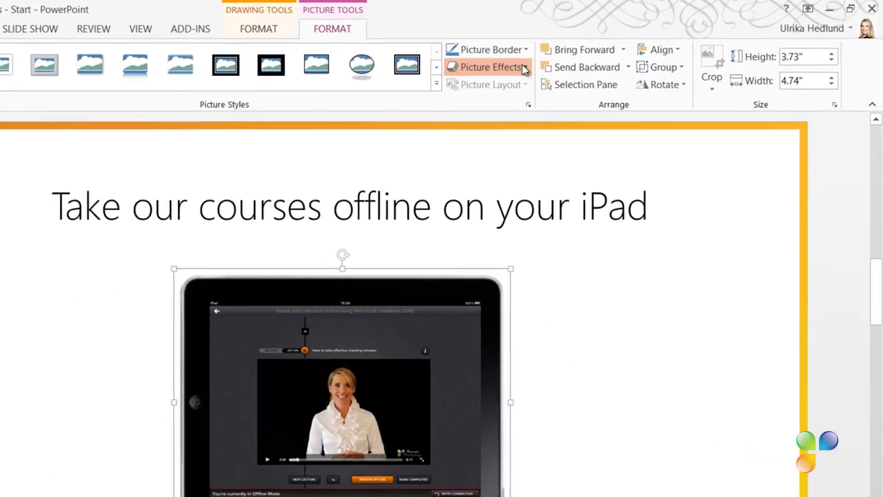
Apply a reflected picture style to the grouped iPad and course screenshot.
left_click(624, 50)
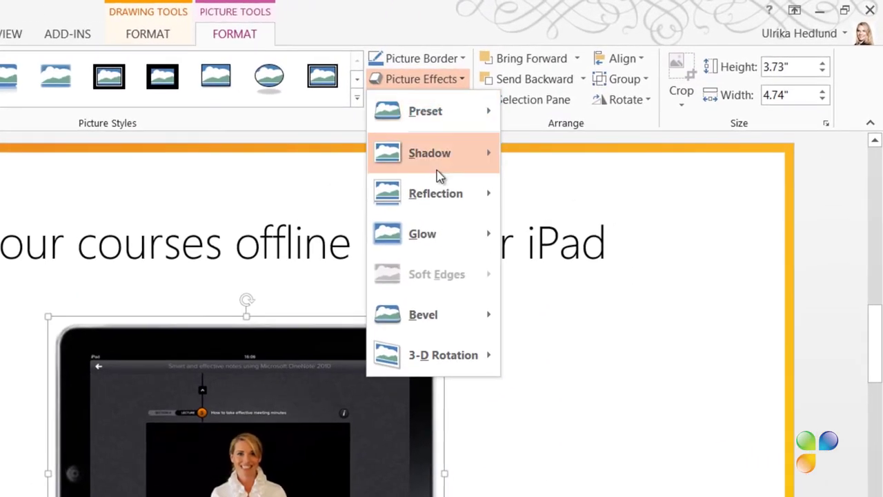
mouse_move(452, 187)
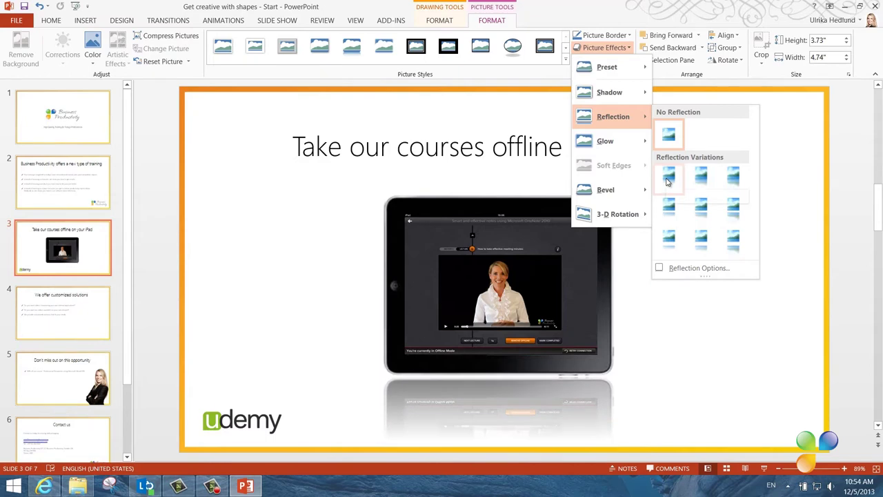
left_click(667, 181)
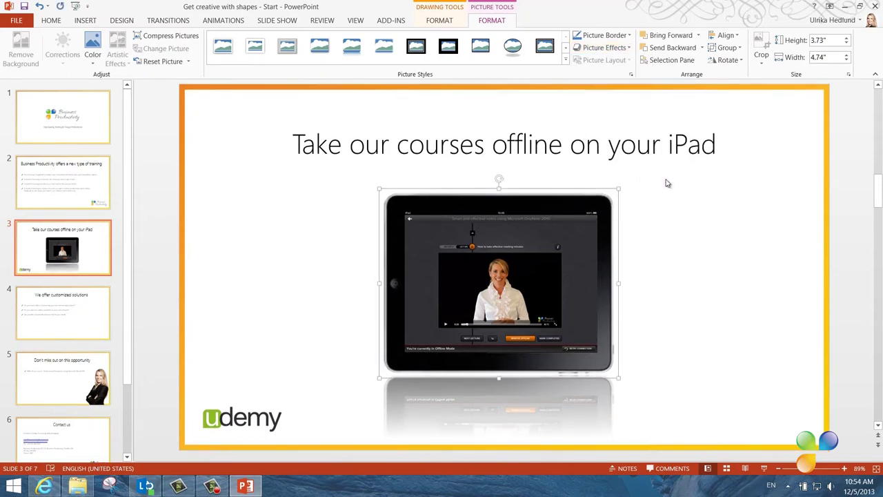
Shrink the iPad reflection to about 25% size in Format Picture, then go to slide 4.
right_click(597, 213)
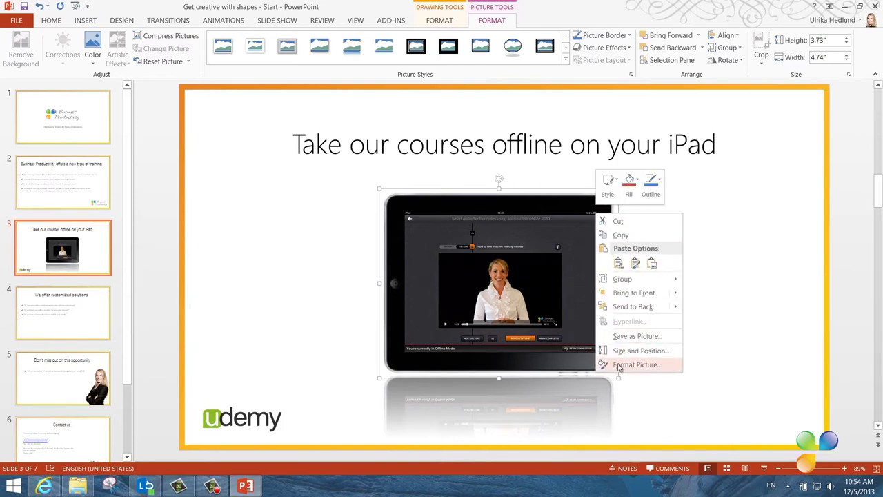
left_click(634, 364)
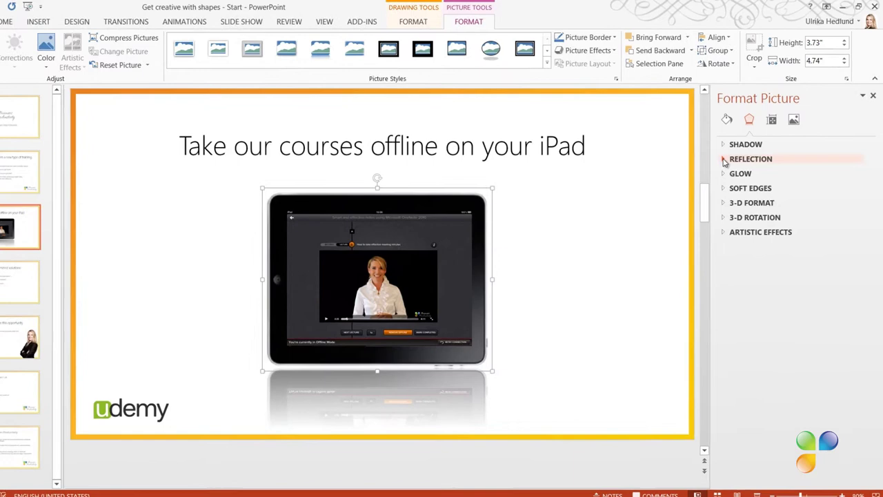
left_click(707, 176)
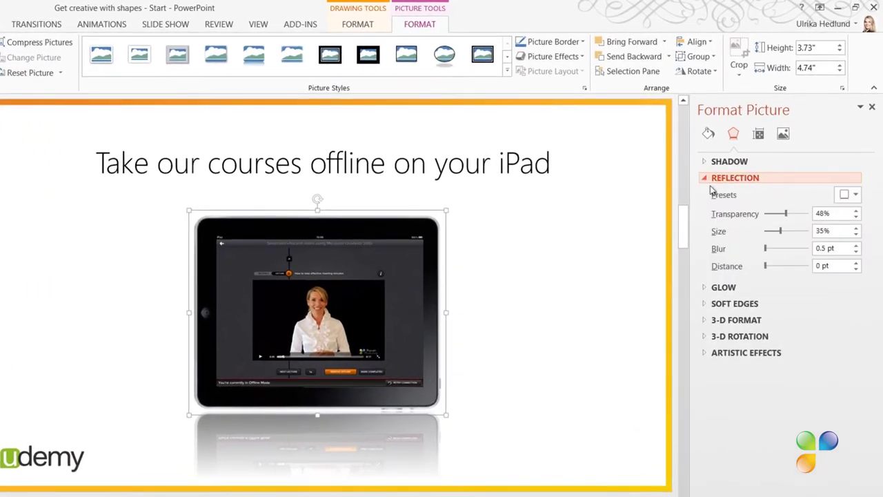
left_click_drag(782, 233, 777, 235)
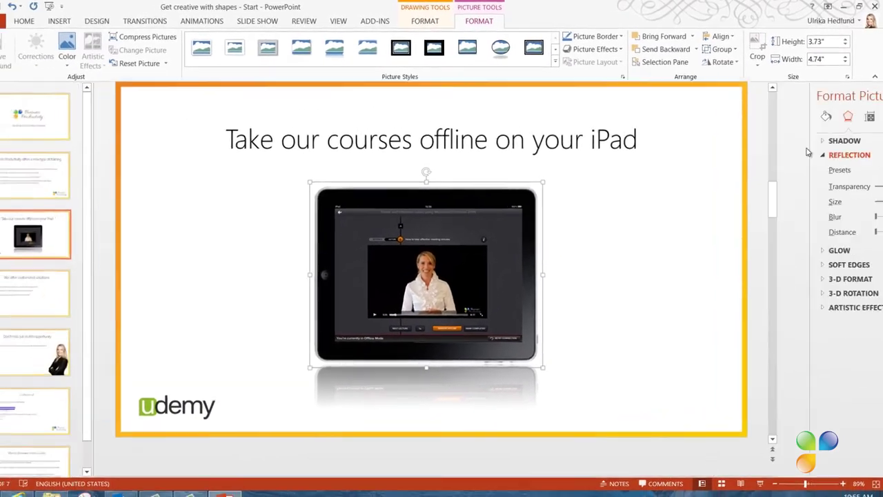
left_click(872, 107)
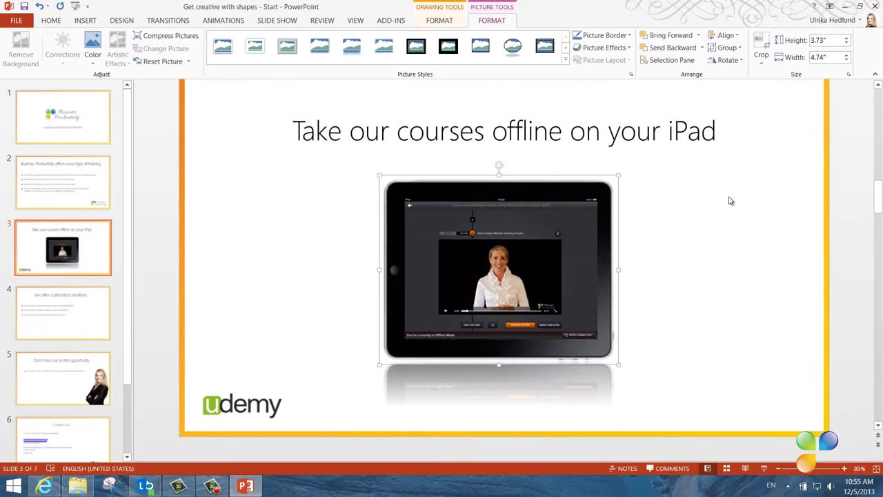
left_click(731, 201)
left_click(64, 287)
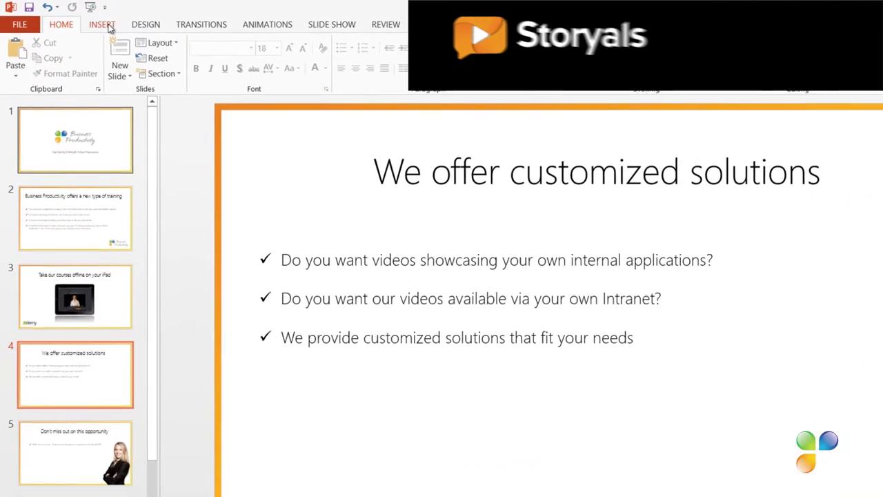
Draw a large star on the right of slide 4 and deepen its points with the yellow handle.
left_click(107, 26)
left_click(223, 64)
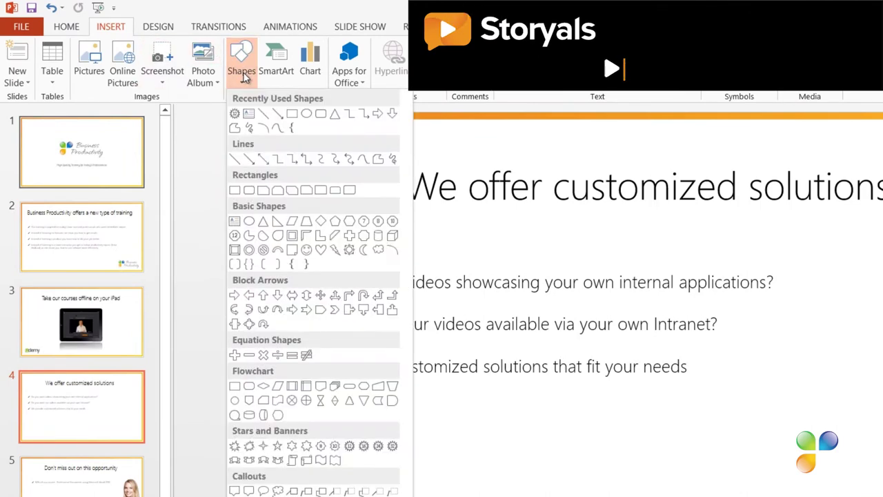
left_click(349, 446)
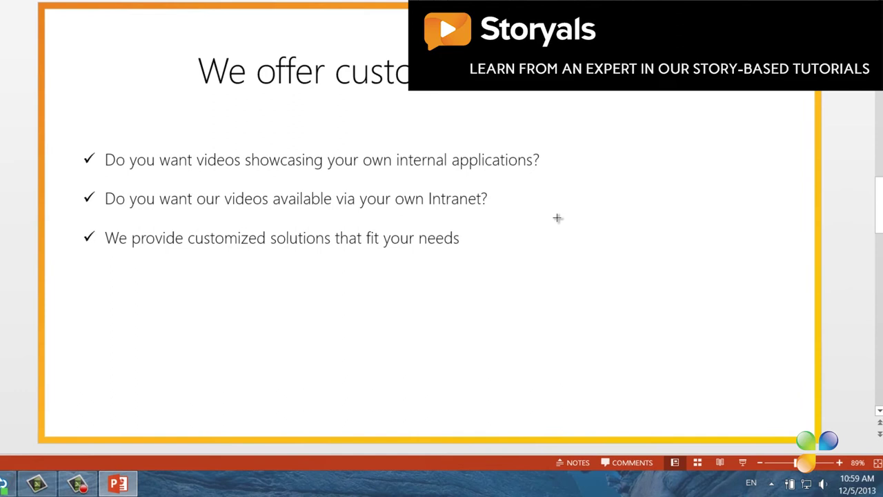
left_click_drag(557, 218, 769, 407)
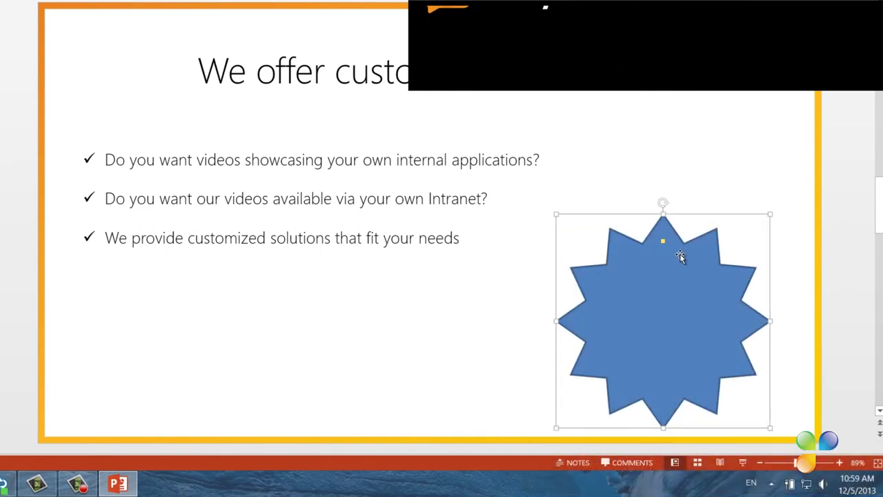
left_click_drag(662, 241, 661, 264)
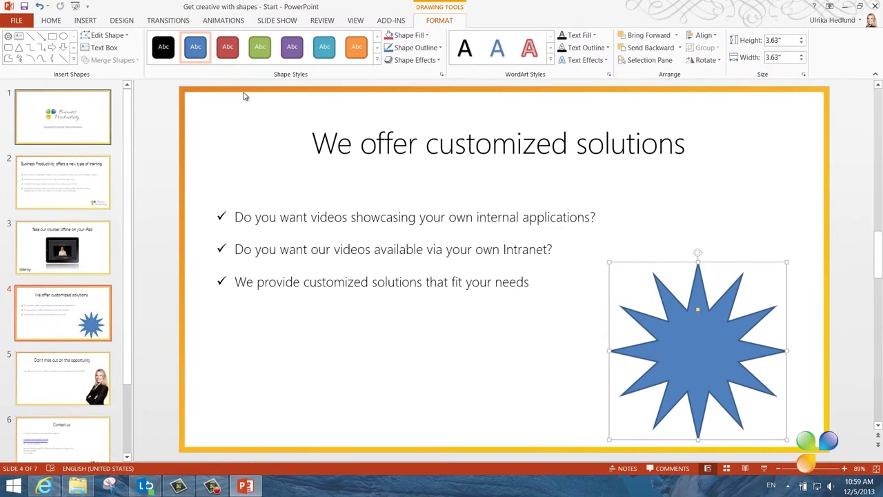
Draw an oval circle over the star and centre it on the star.
left_click(86, 21)
left_click(186, 55)
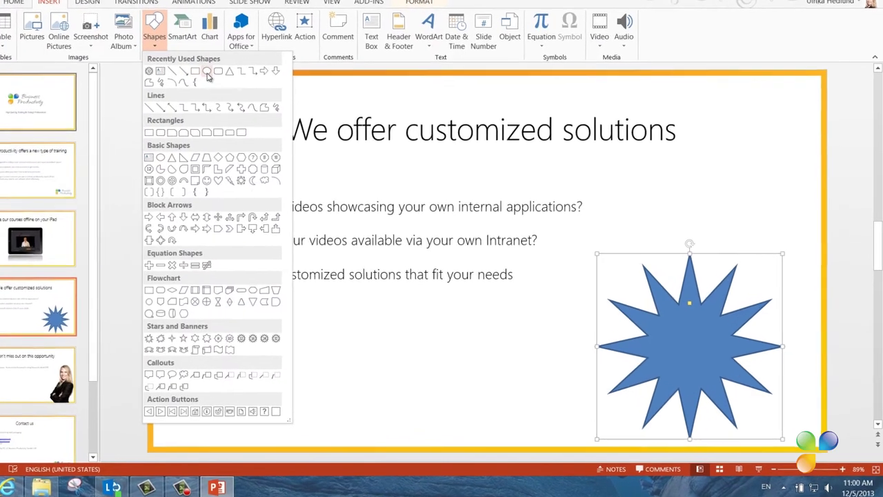
left_click(214, 87)
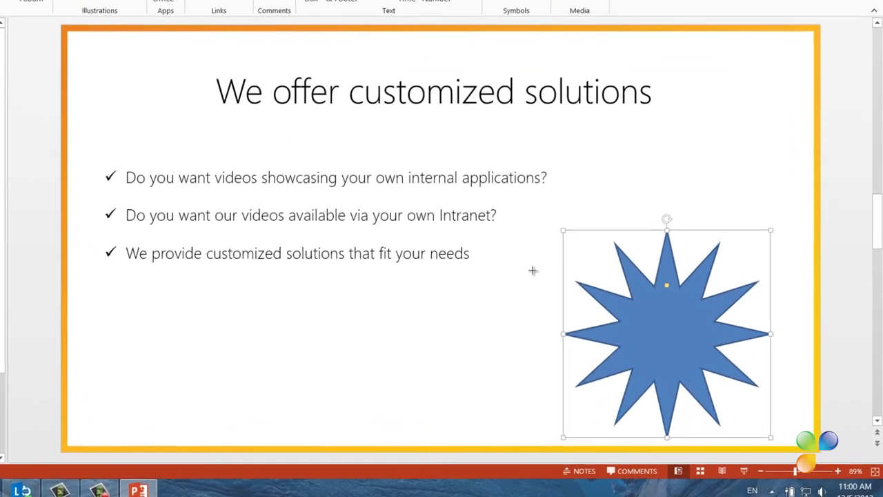
left_click_drag(638, 307, 741, 400)
left_click_drag(727, 349, 722, 346)
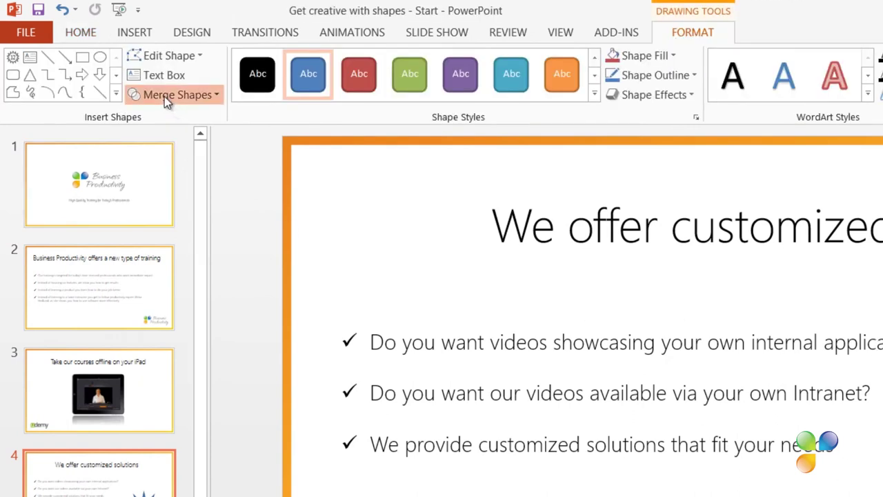
Intersect the star and circle into a gear, then draw a small circle centred on it.
left_click(164, 97)
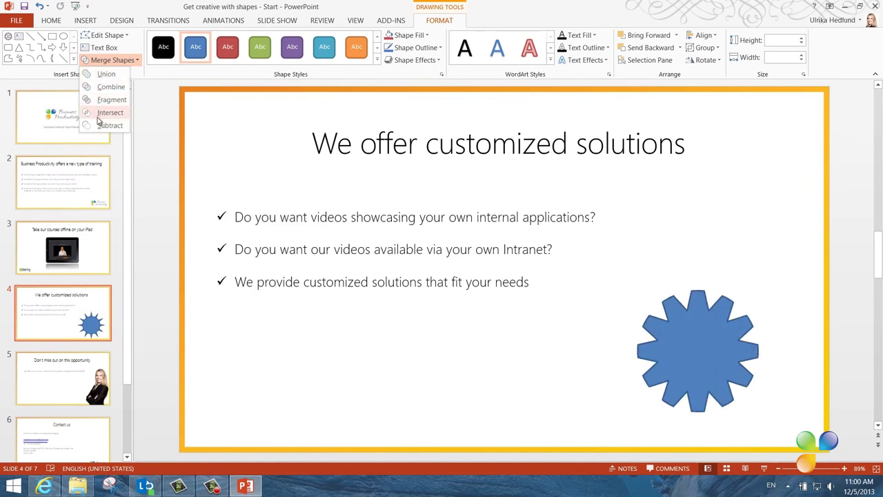
left_click(98, 116)
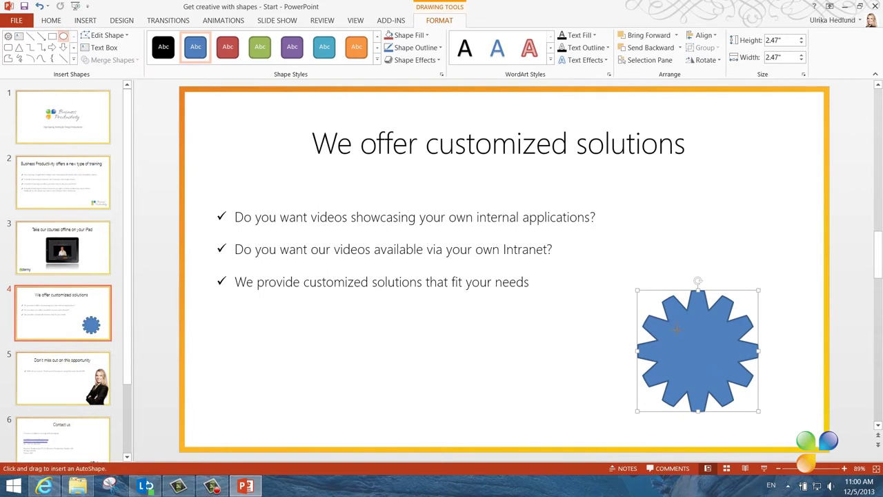
left_click_drag(718, 383, 739, 391)
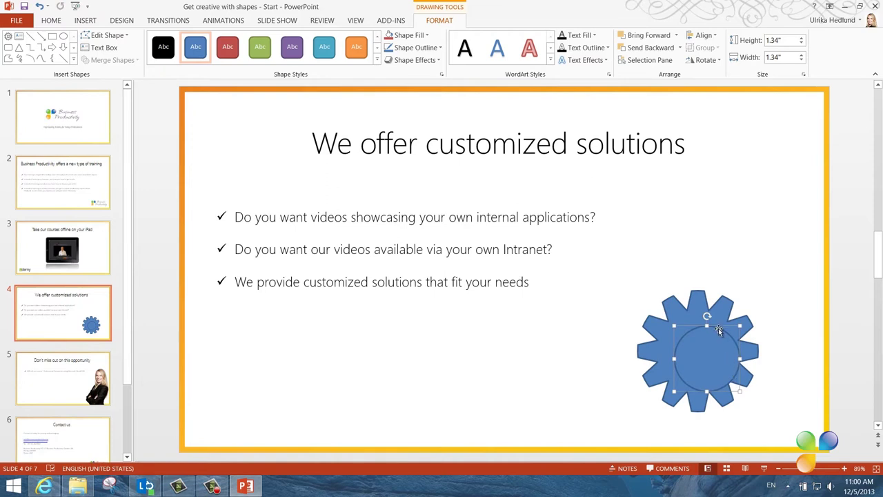
left_click_drag(716, 327, 709, 321)
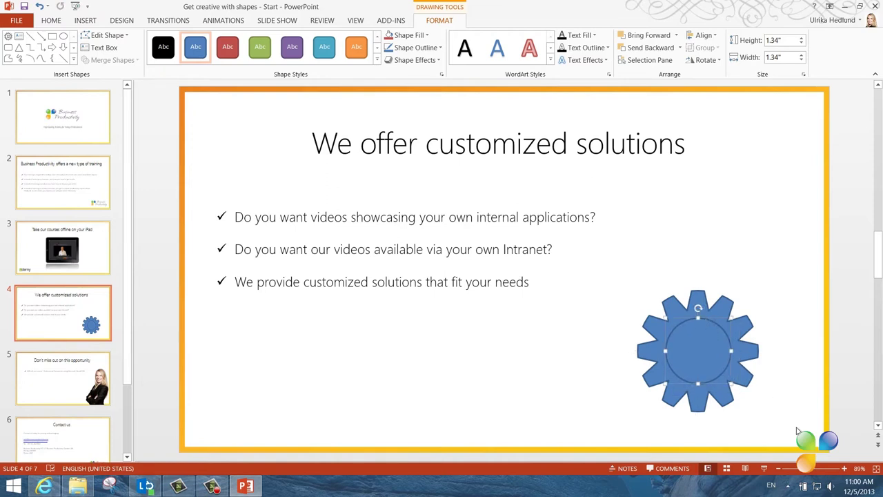
Subtract the small circle from the gear to leave a hollow centre.
left_click_drag(796, 431, 630, 283)
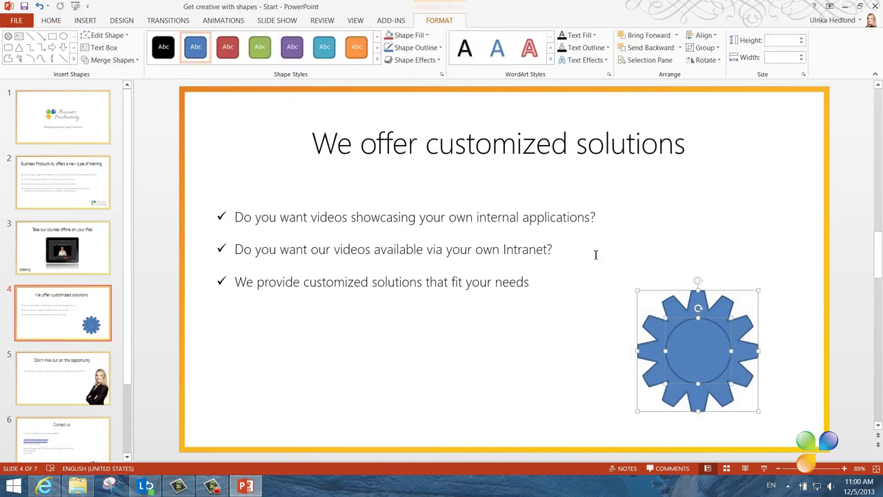
left_click(138, 59)
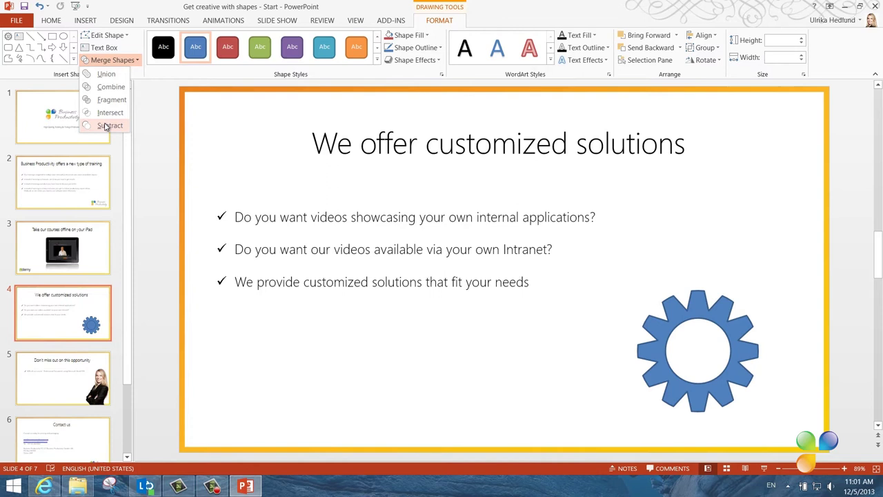
left_click(107, 126)
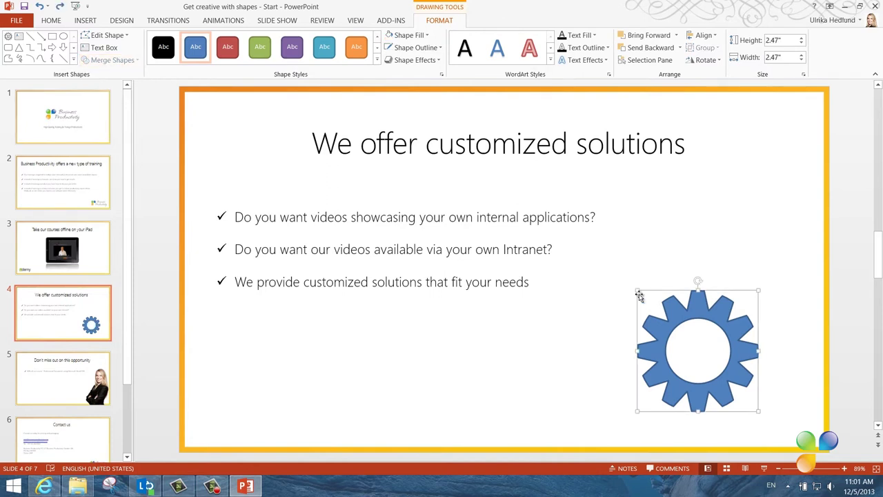
Resize the gear to 1.89", paste copies, and cluster three interlocking gears right of the bullets.
left_click_drag(639, 293, 617, 336)
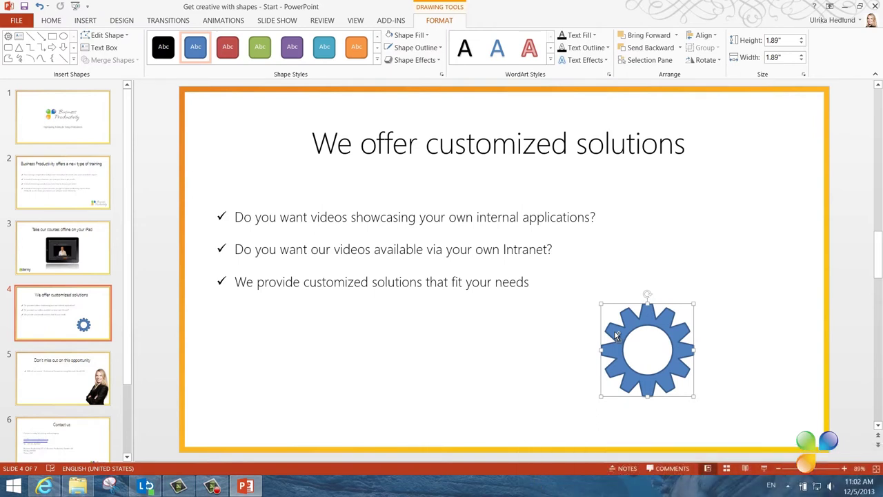
key("ctrl+v")
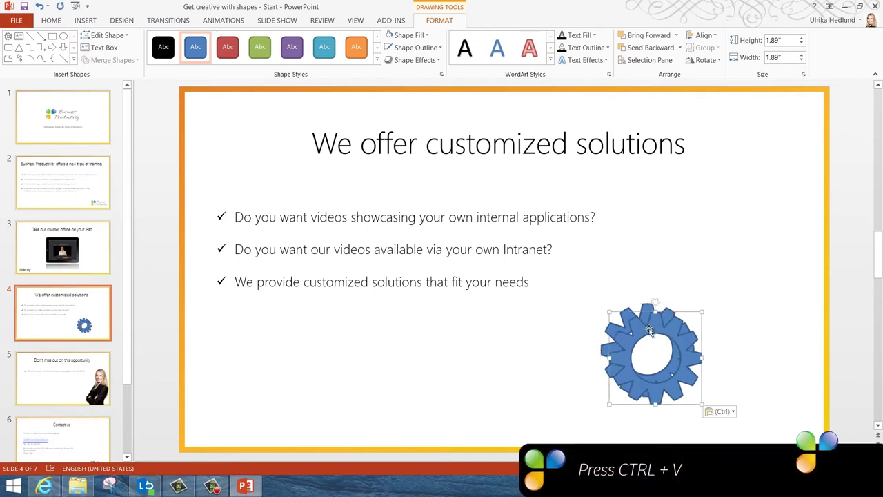
left_click_drag(615, 316, 674, 237)
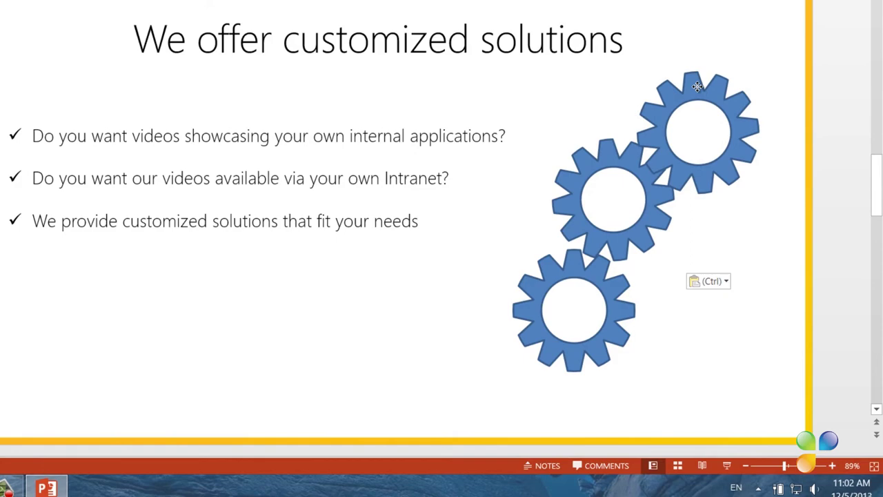
left_click_drag(697, 85, 514, 100)
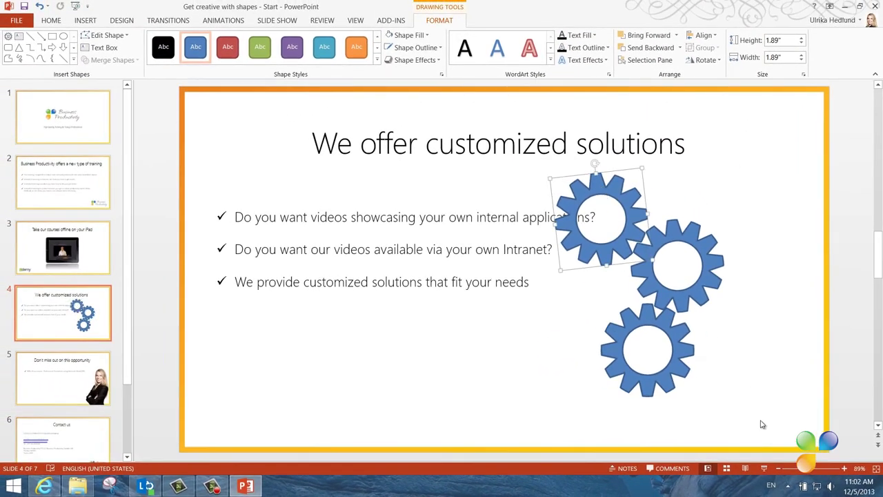
left_click_drag(762, 424, 511, 140)
left_click_drag(605, 257, 695, 261)
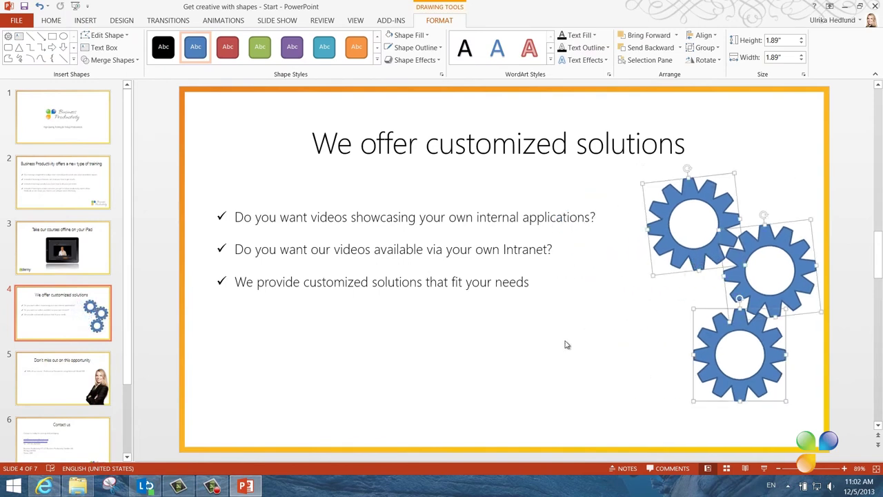
Give the bottom gear a bevel effect, white fill and no outline.
left_click(590, 348)
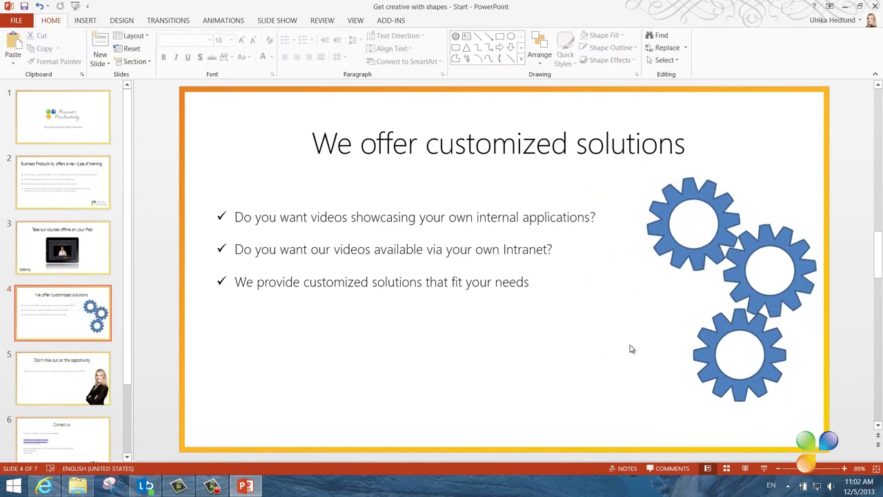
left_click(728, 335)
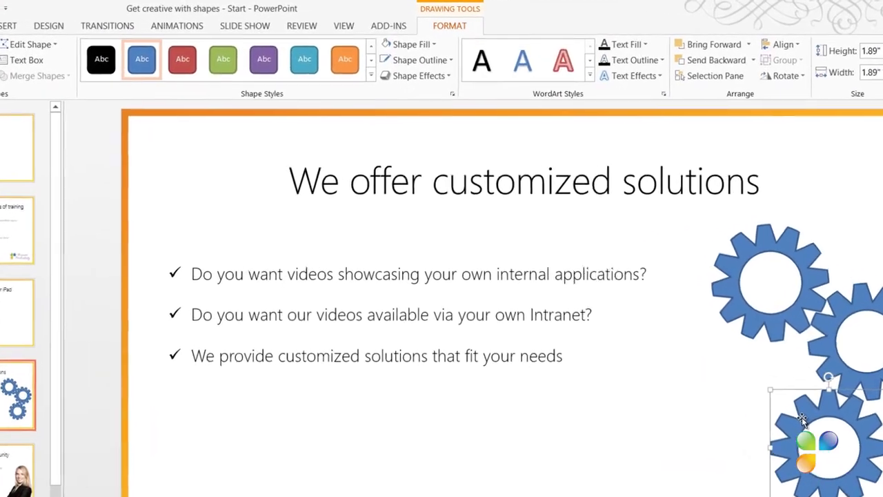
left_click(454, 84)
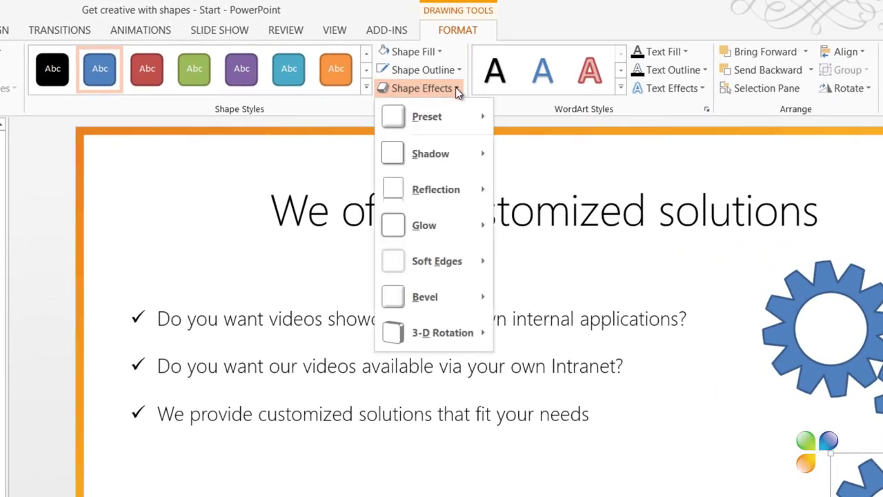
mouse_move(458, 294)
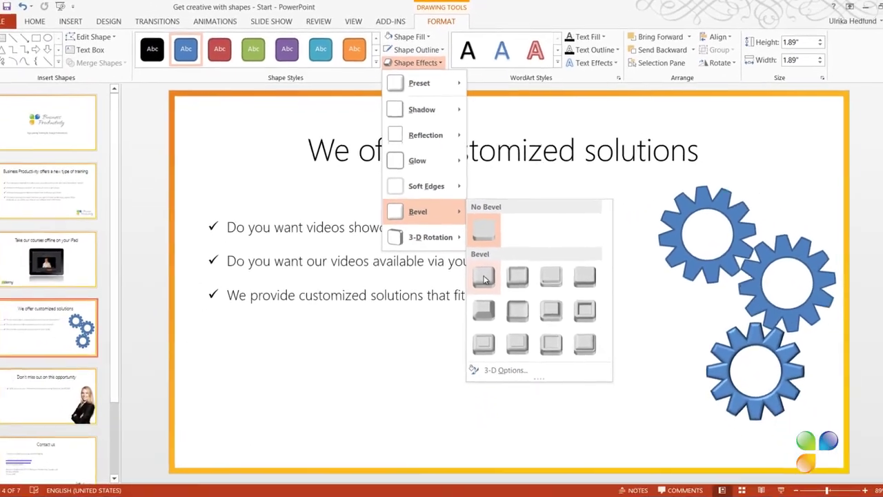
left_click(418, 72)
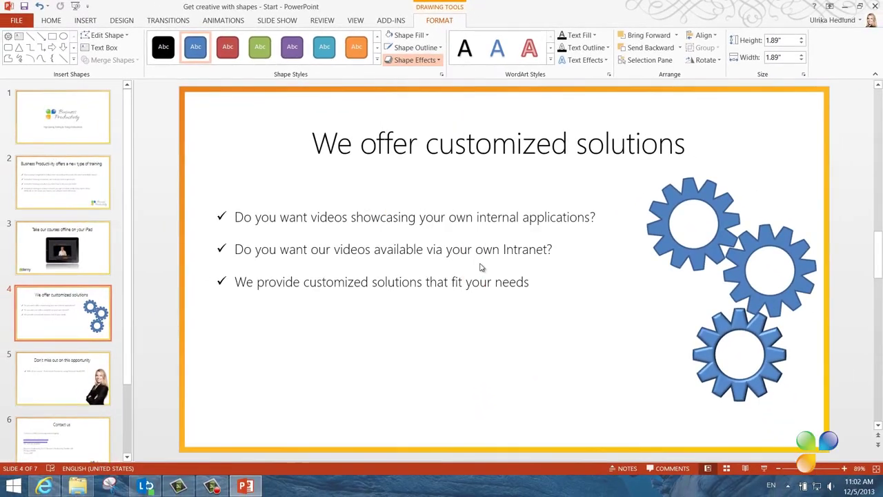
left_click(428, 35)
left_click(395, 51)
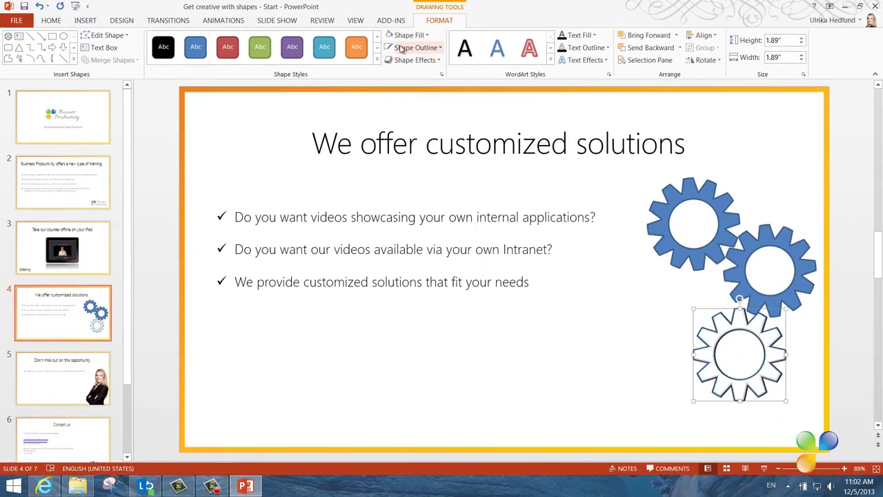
left_click(390, 49)
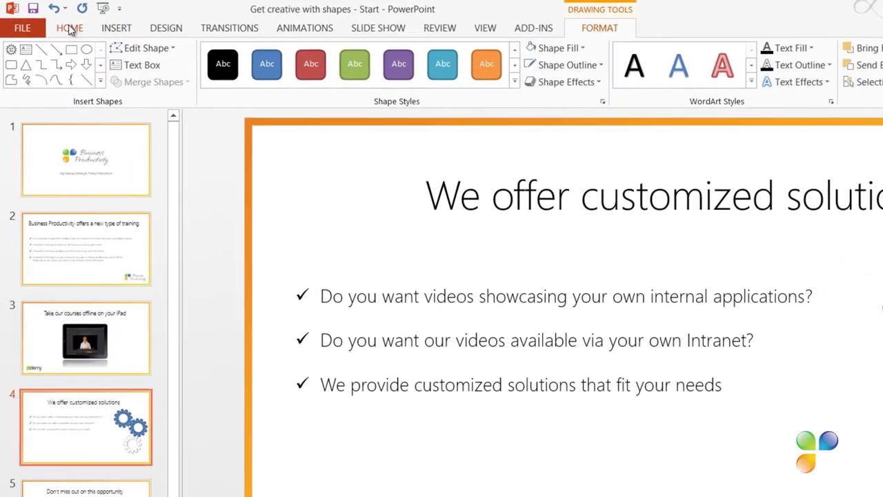
Copy the white bevelled look onto the other two gears with Format Painter.
left_click(51, 20)
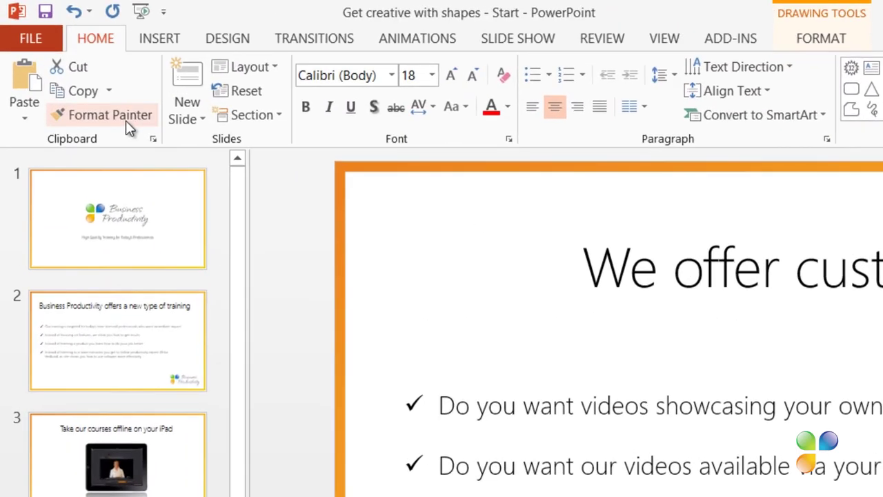
left_click(126, 119)
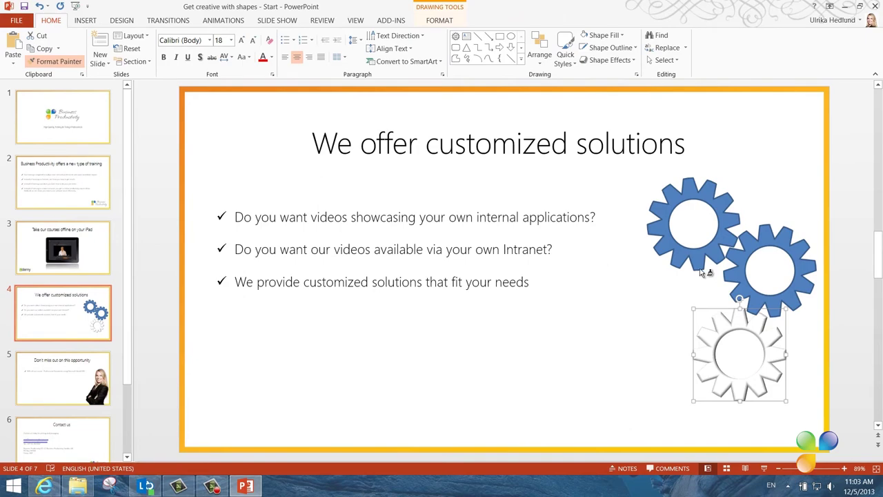
left_click(738, 276)
left_click(704, 267)
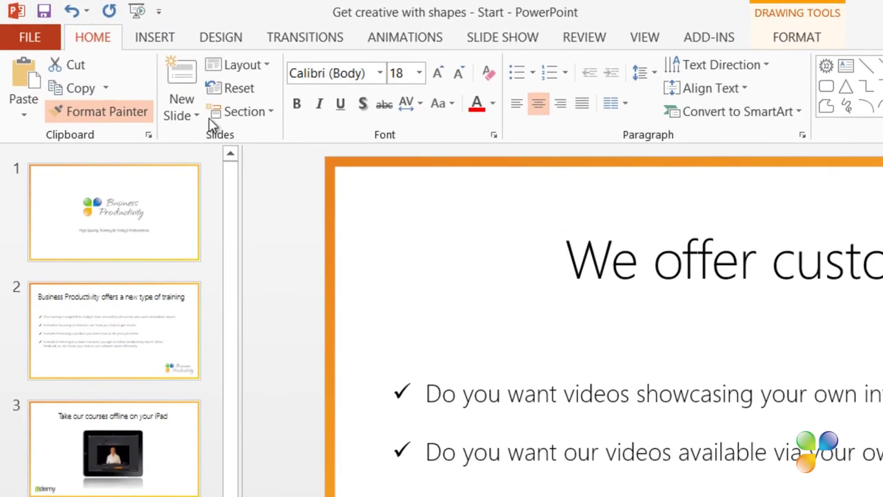
left_click(141, 110)
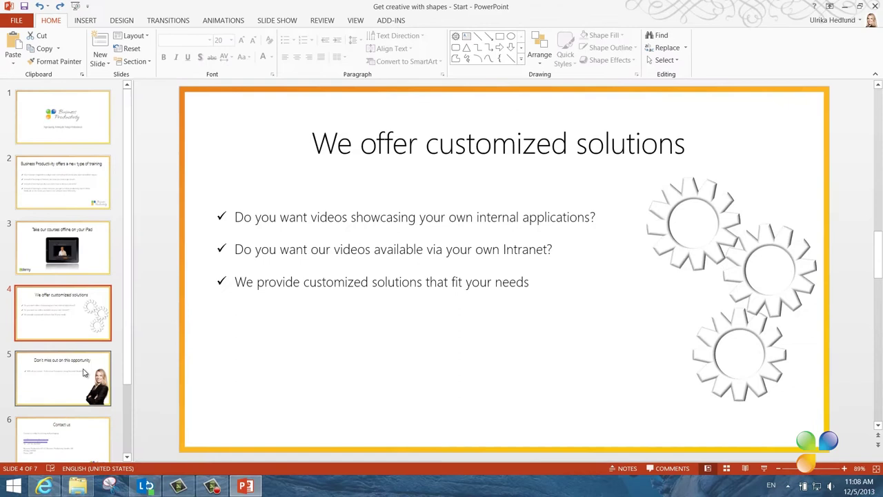
On slide 5, draw a plain rectangle below the title.
left_click(105, 464)
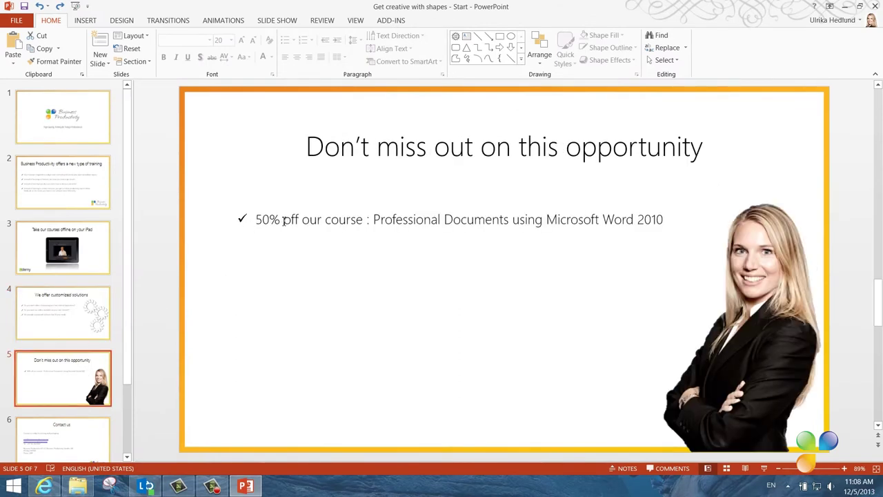
left_click(284, 220)
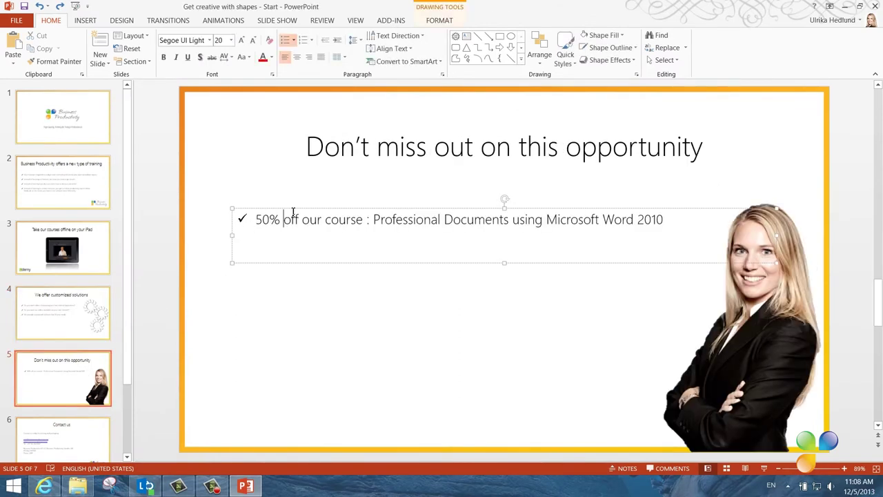
left_click(293, 206)
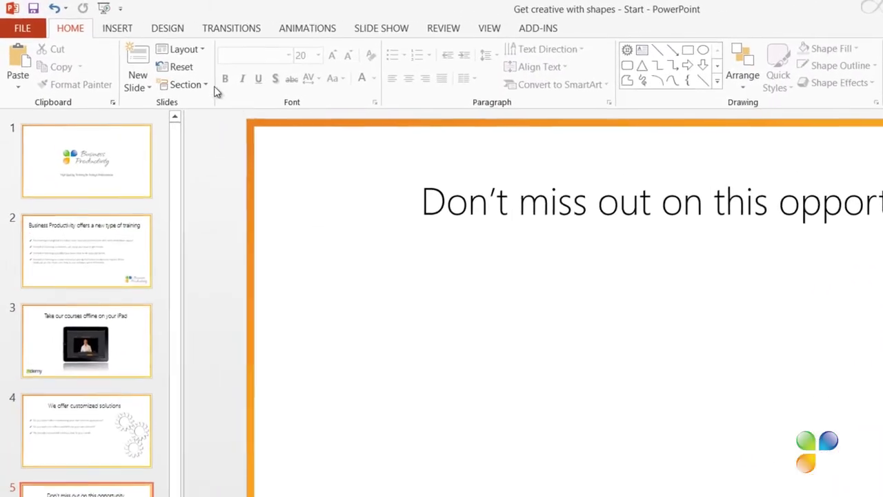
left_click(85, 20)
left_click(305, 98)
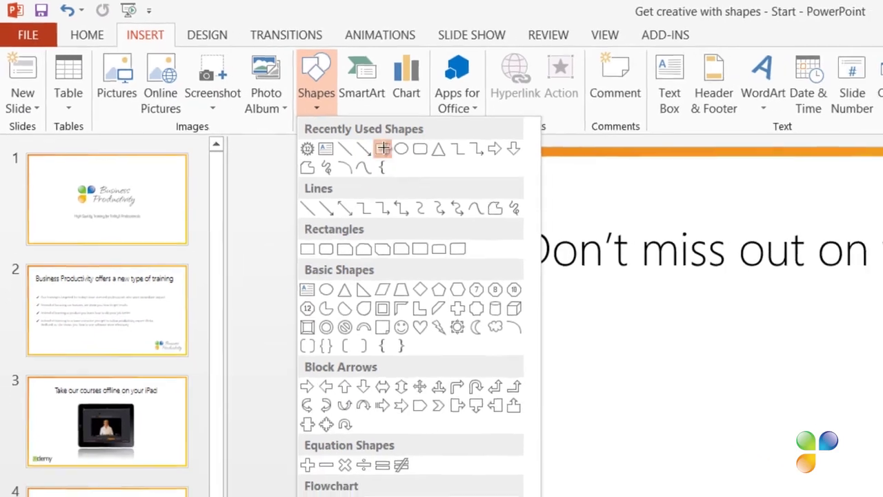
left_click(417, 163)
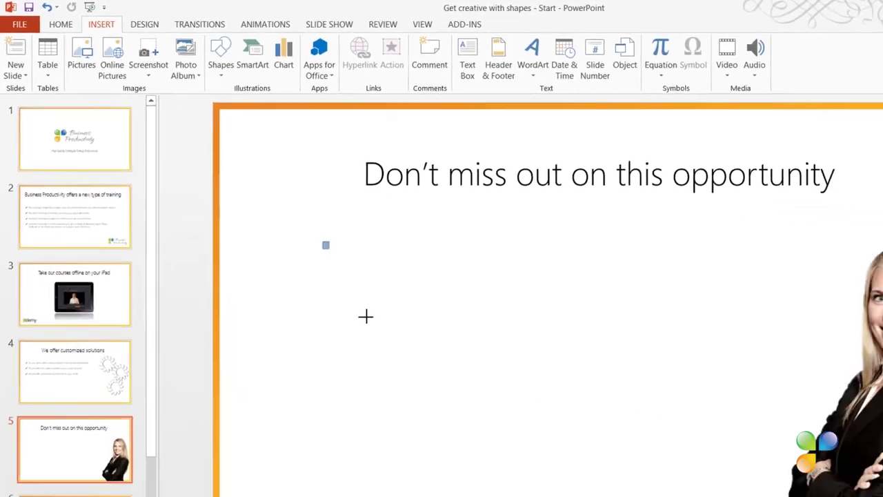
mouse_move(272, 203)
left_mouse_down()
mouse_move(530, 350)
mouse_move(607, 355)
left_mouse_up()
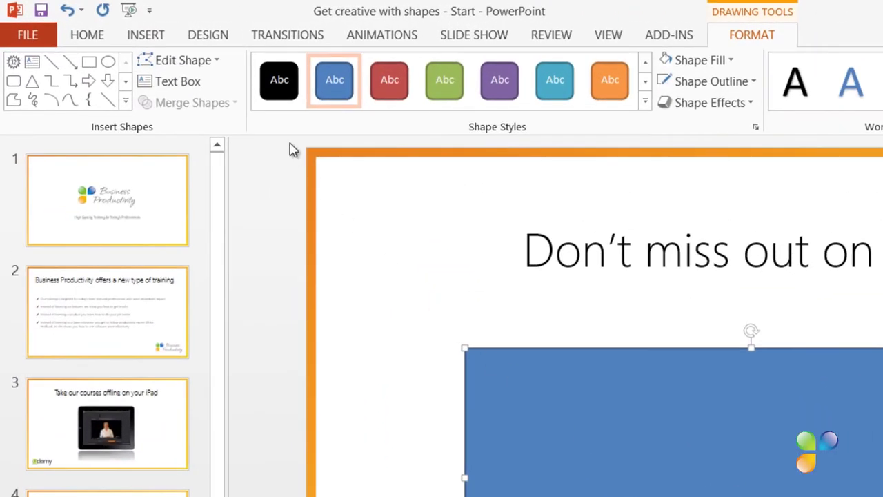
Edit the rectangle's points so its left edge bends into a concave curve.
left_click(165, 60)
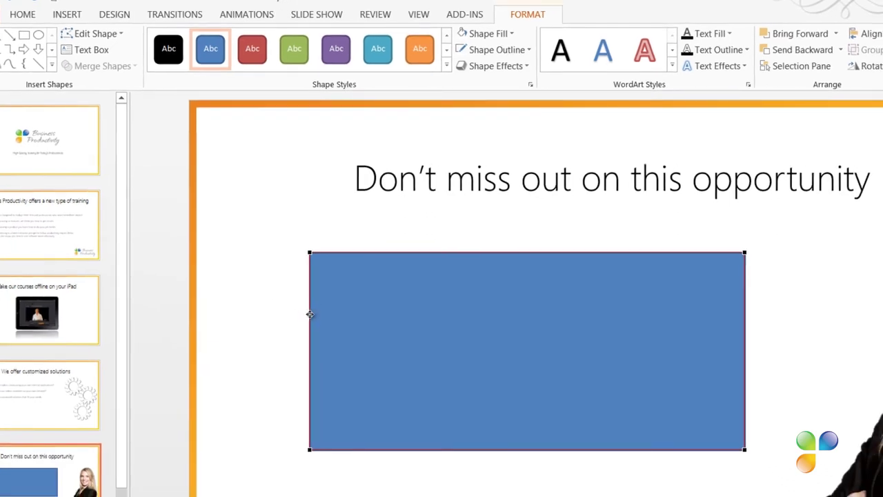
left_click_drag(321, 323, 332, 292)
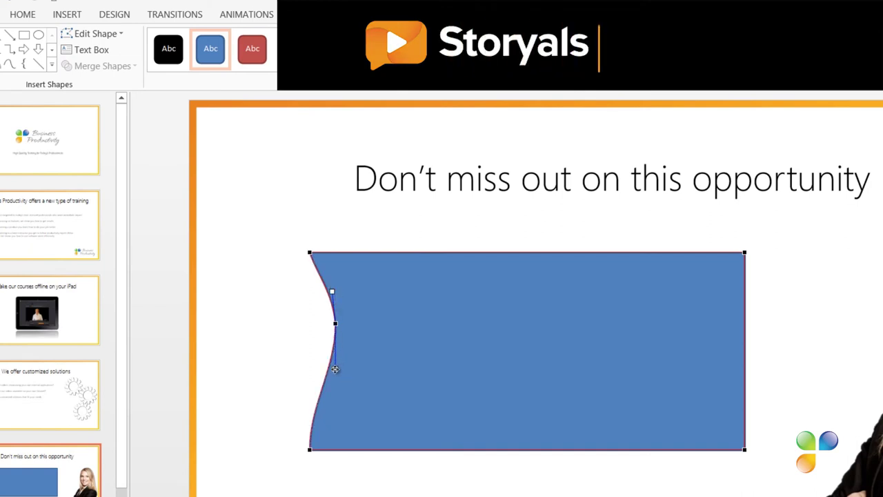
mouse_move(333, 367)
left_mouse_down()
mouse_move(347, 379)
mouse_move(339, 383)
left_mouse_up()
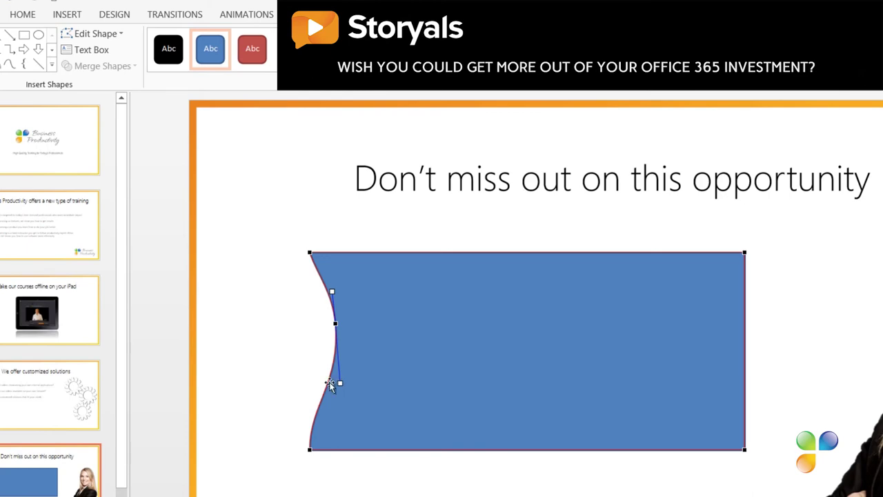
left_click(309, 356)
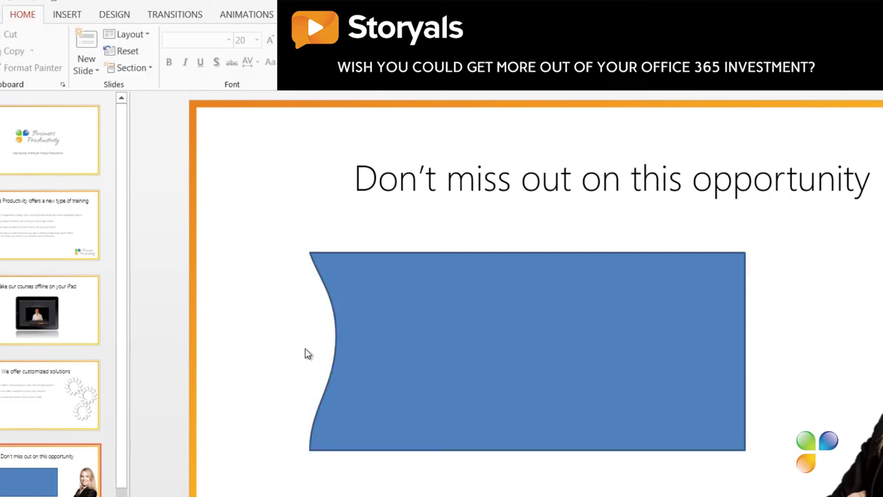
Apply the orange shape style to the curved banner.
left_click(476, 293)
double_click(476, 294)
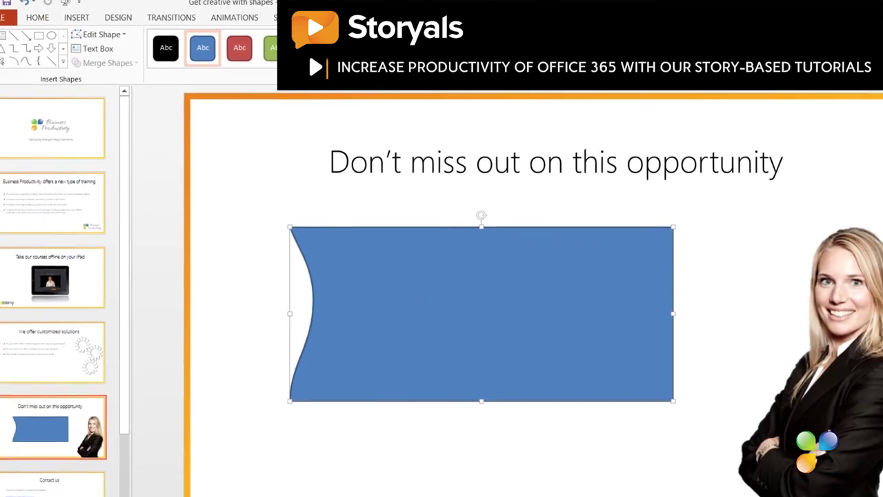
left_click(429, 69)
left_click(367, 216)
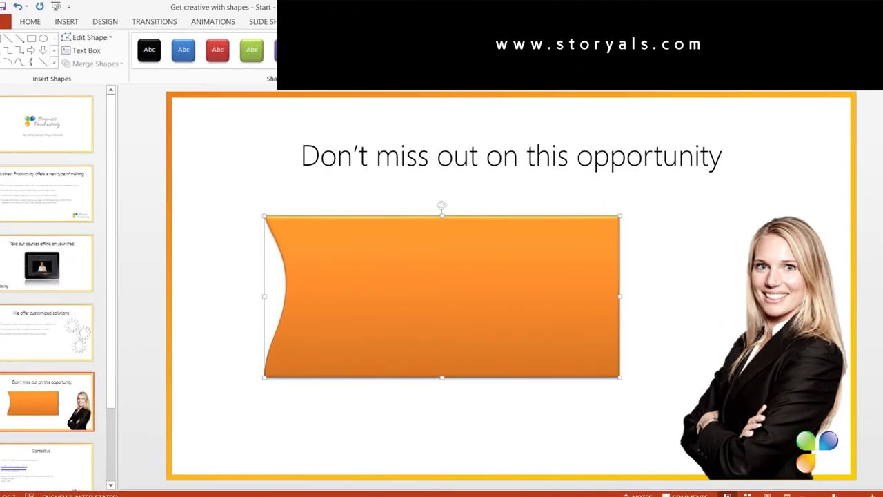
Add a perspective shadow beneath the banner.
left_click(387, 60)
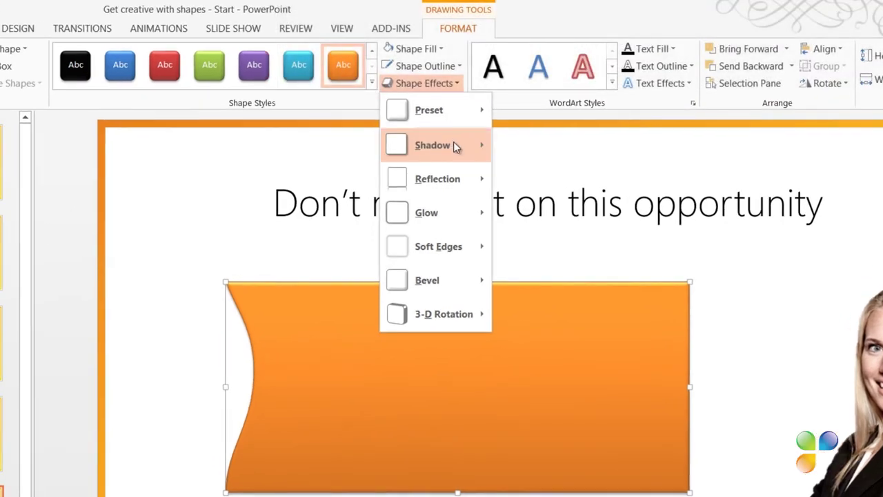
mouse_move(454, 145)
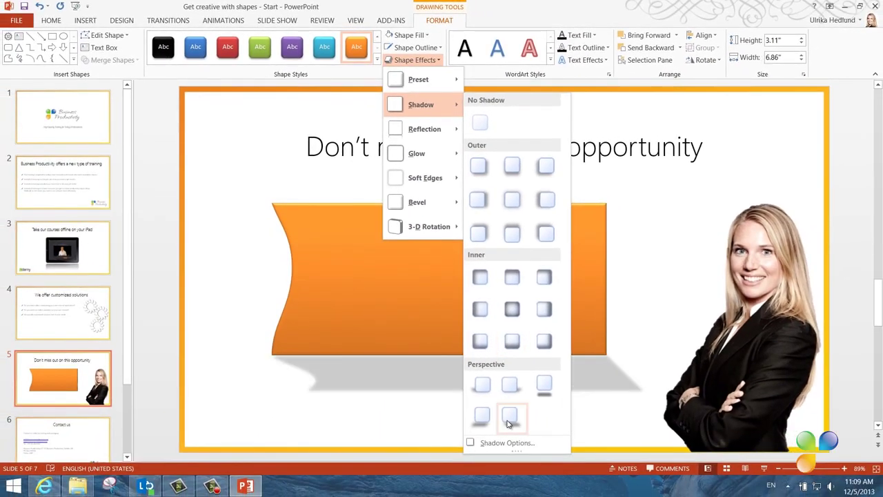
left_click(509, 417)
Add a text box on the banner reading '50%'.
left_click(360, 181)
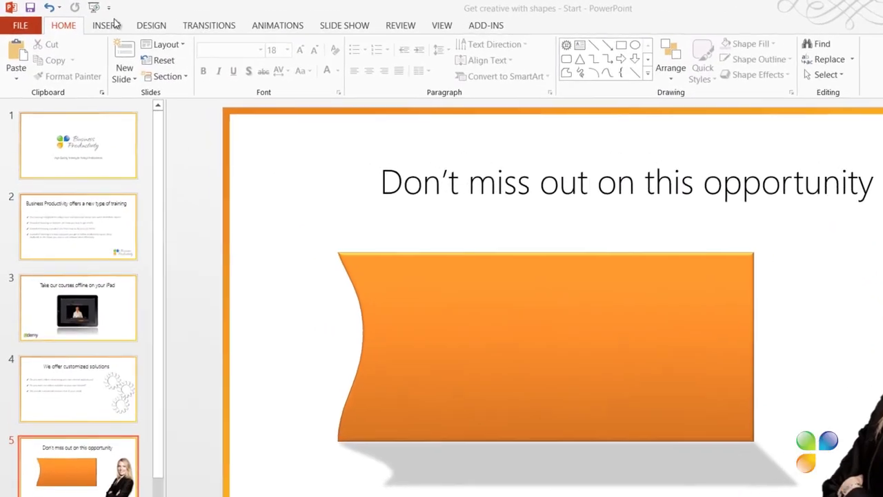
left_click(112, 25)
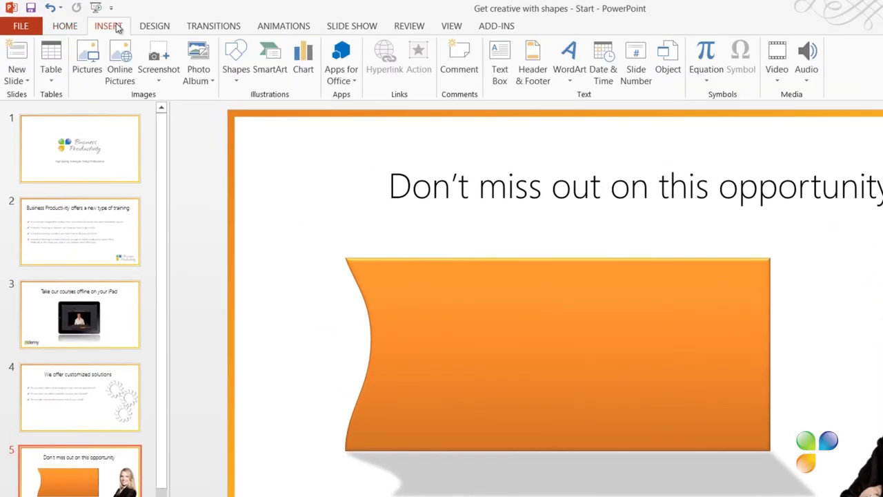
left_click(498, 69)
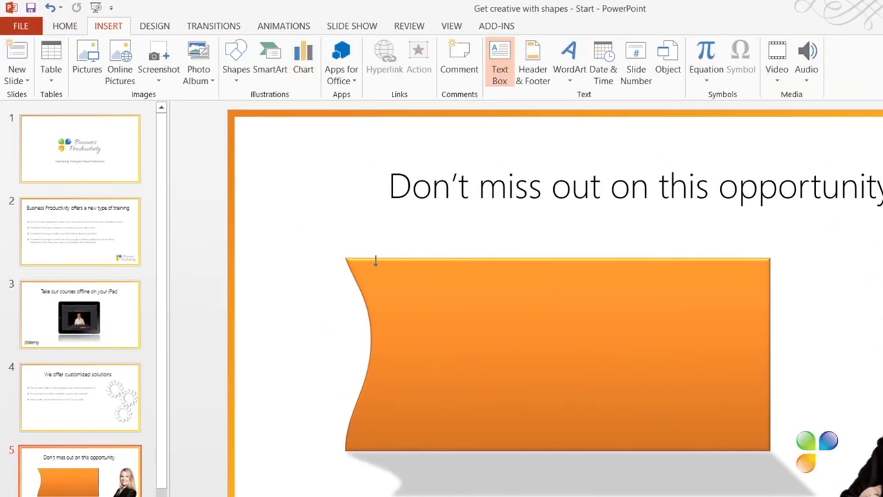
left_click_drag(437, 353, 548, 389)
type("50%")
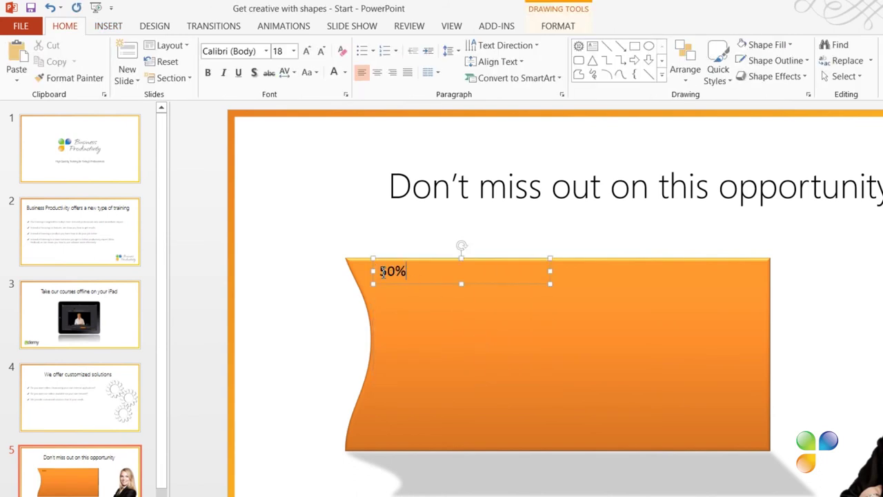
Format '50%' in white Arabic Typesetting at 138 pt.
left_click_drag(378, 270, 422, 271)
left_click(219, 52)
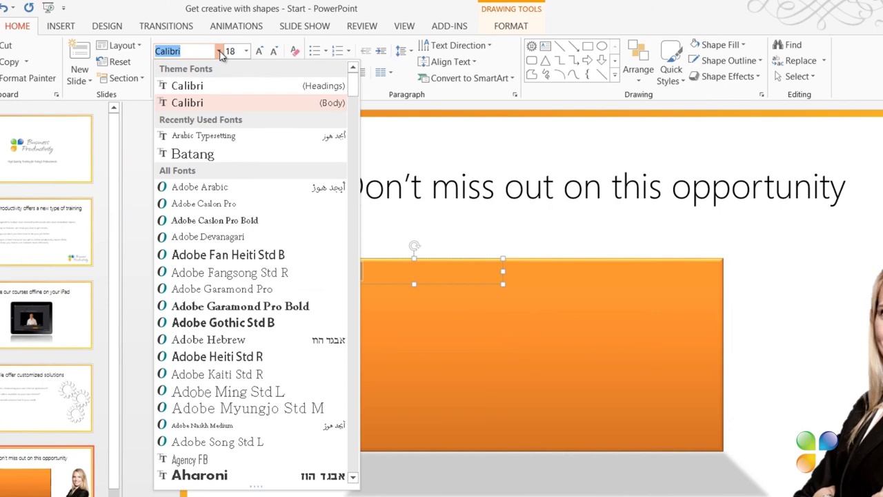
left_click(212, 136)
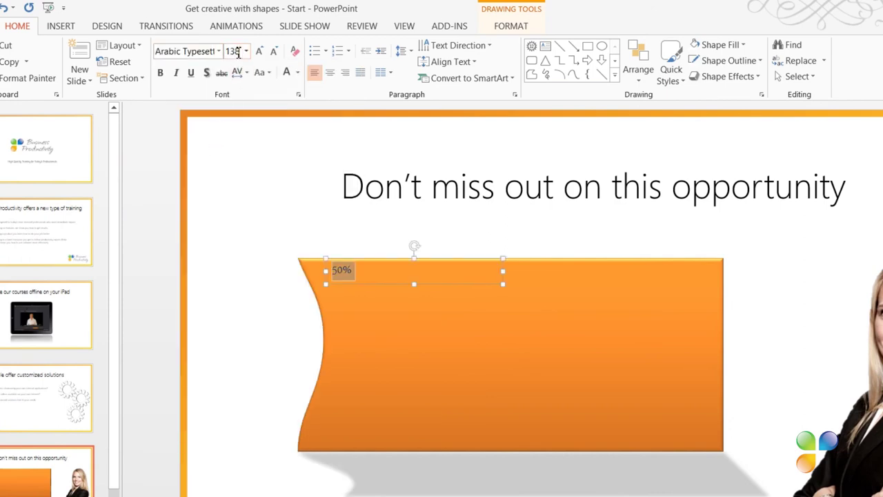
left_click(238, 54)
type("138")
key("Return")
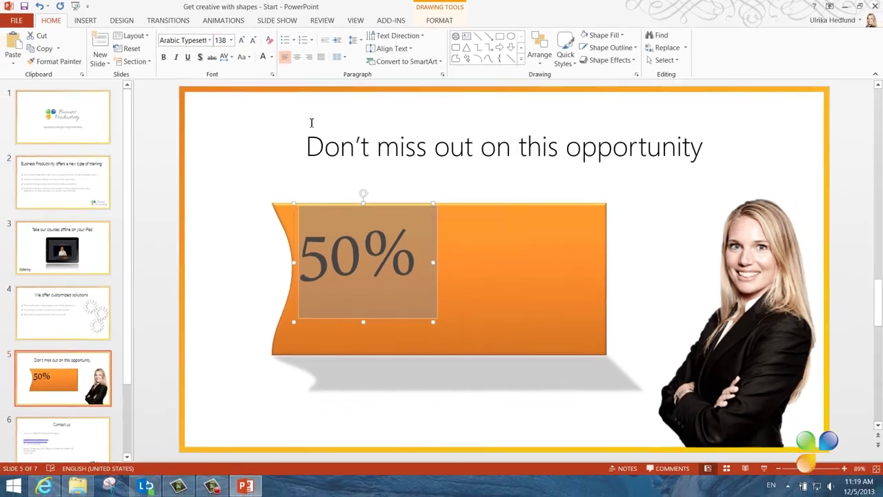
left_click(265, 60)
left_click(262, 238)
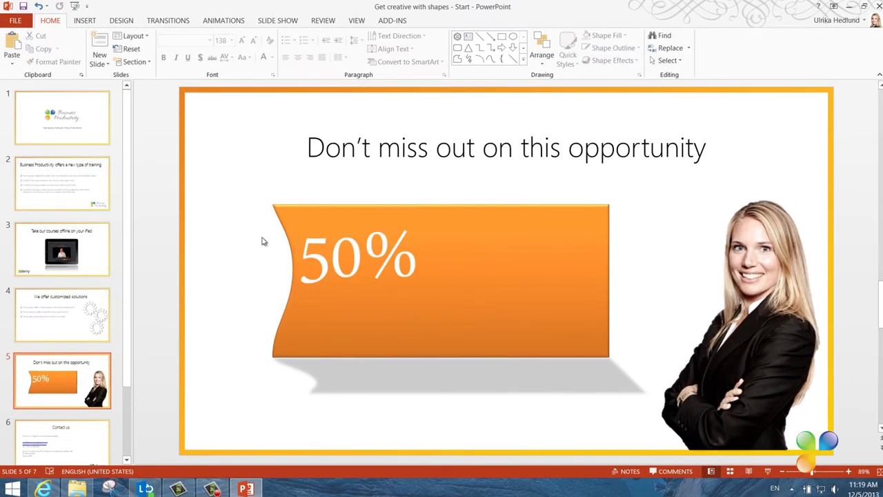
Nudge '50%' up and place a two-steps-smaller 'OFF' copy below it, shifted right.
left_click(299, 223)
left_click_drag(299, 224, 298, 279)
left_click_drag(307, 310, 407, 316)
type("OFF")
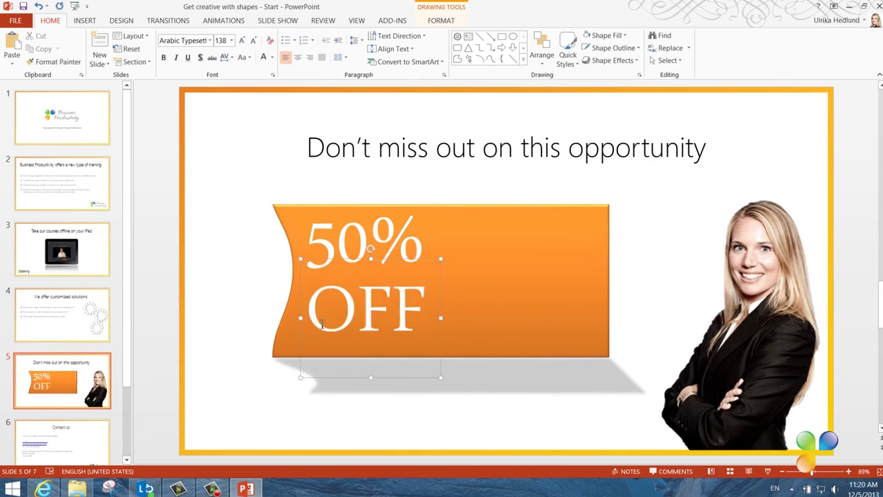
key("ctrl+a")
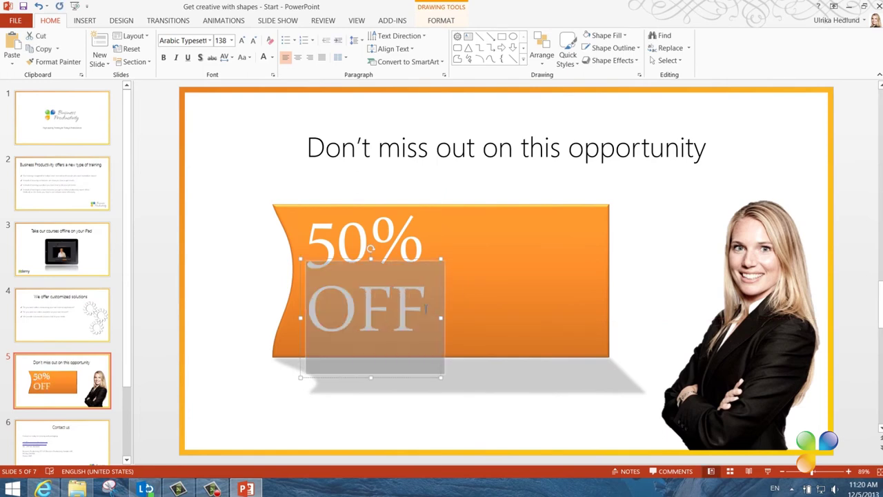
left_click(254, 41)
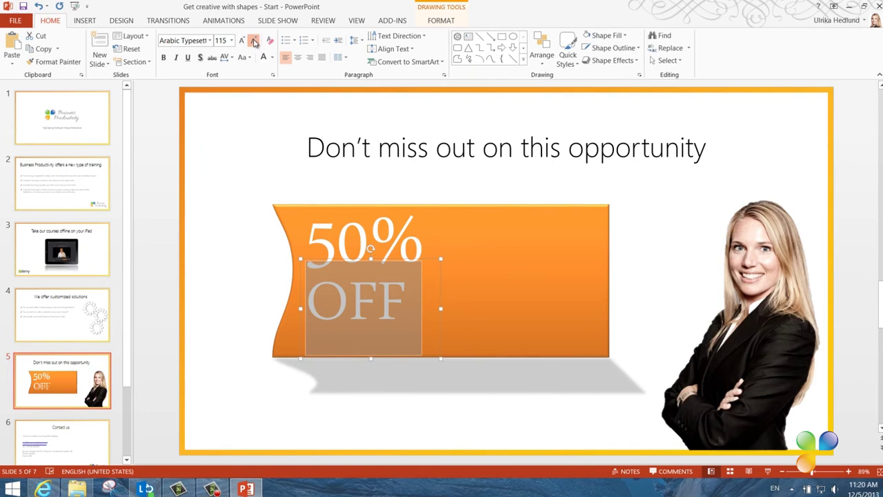
left_click(254, 41)
left_click_drag(337, 336, 350, 339)
Shorten the orange banner from its bottom edge.
left_click(489, 270)
left_click_drag(440, 356, 440, 329)
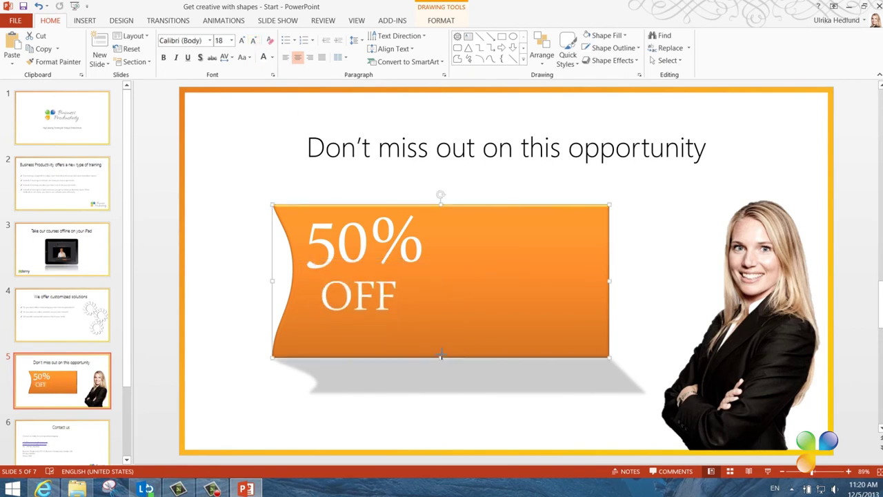
left_click(428, 386)
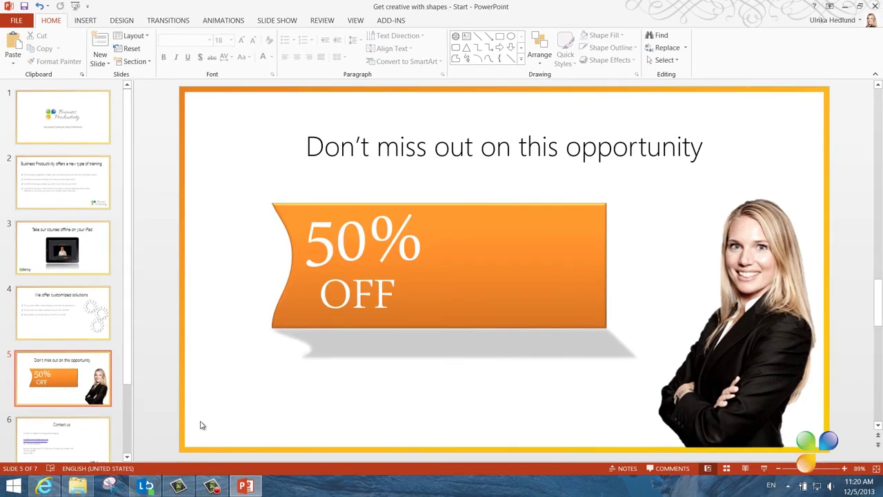
Insert a screen clipping of the Udemy course banner from Internet Explorer onto slide 5.
left_click(55, 488)
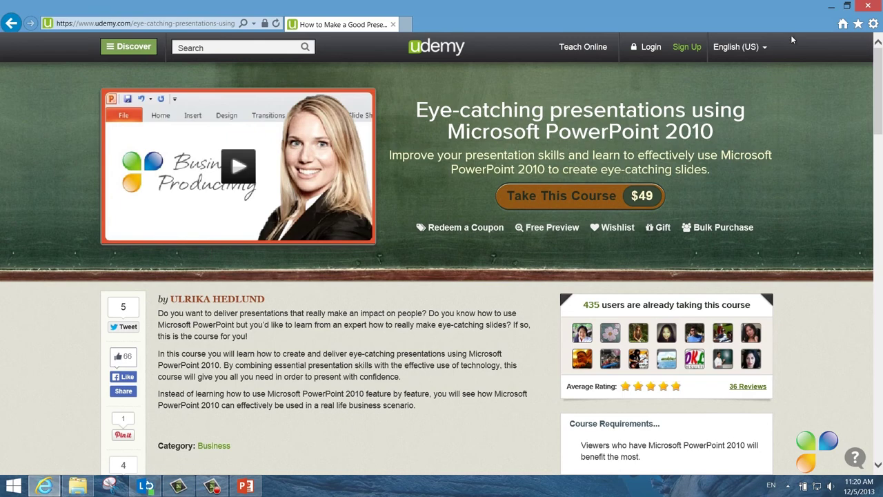
left_click(246, 486)
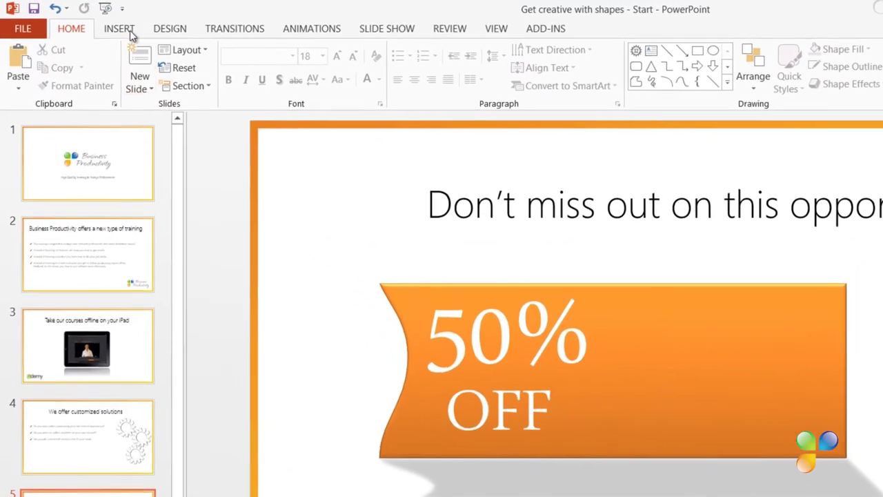
left_click(86, 21)
left_click(217, 102)
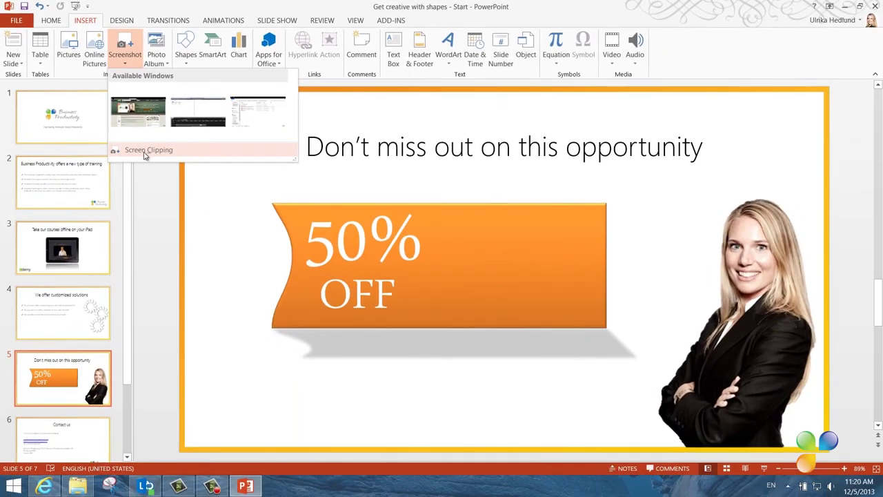
left_click(145, 152)
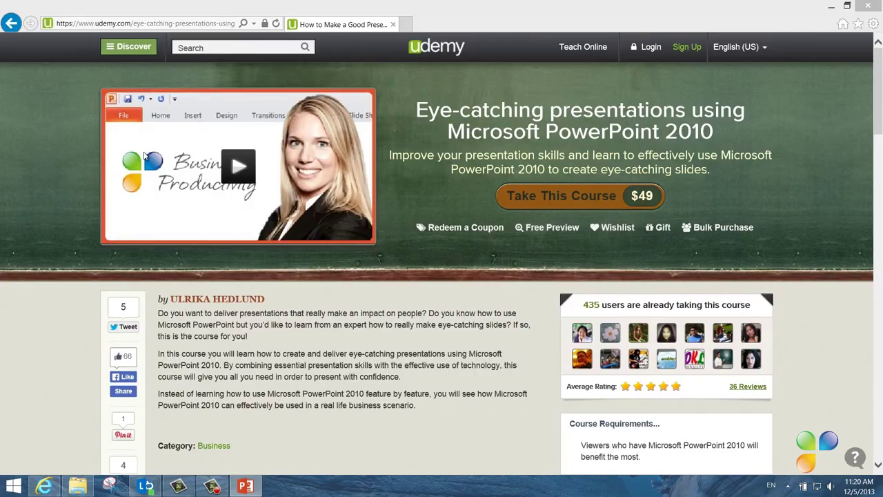
left_click_drag(378, 32, 798, 266)
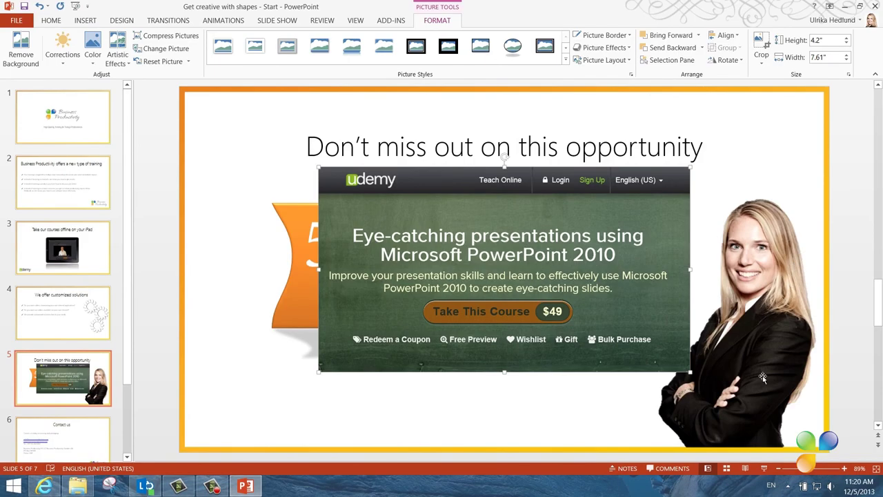
Shrink the clipping to 6.14 inches wide, overlap it with the banner, and apply Perspective Left rotation.
left_click_drag(690, 373, 619, 333)
left_click_drag(552, 311, 660, 328)
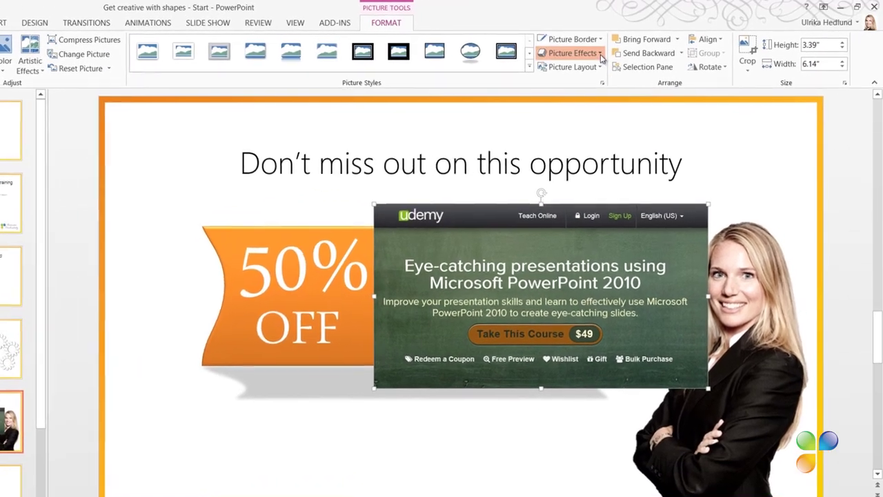
left_click(586, 50)
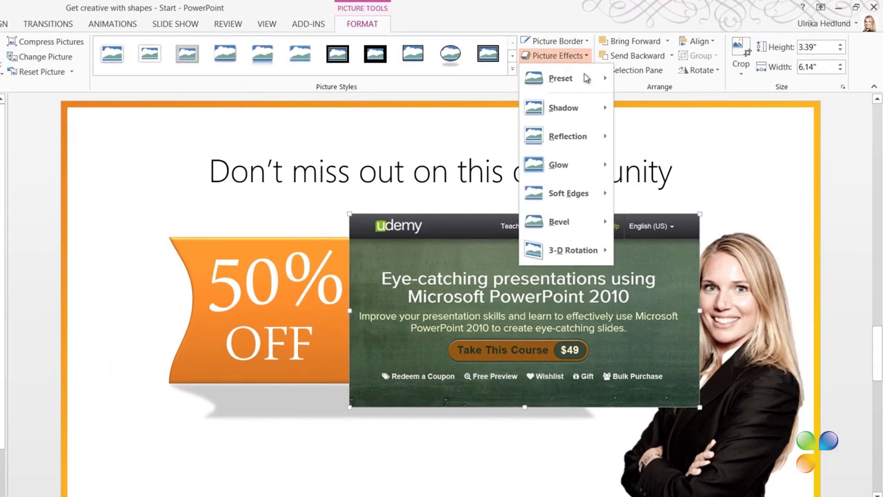
mouse_move(623, 232)
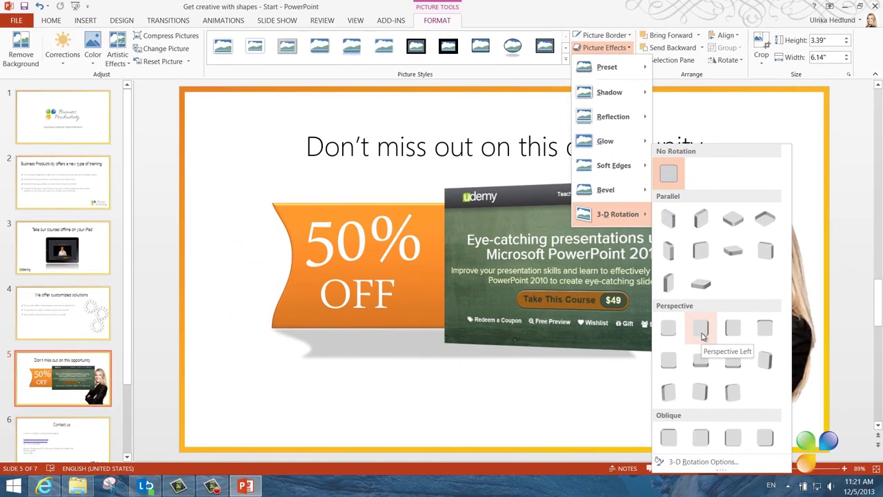
left_click(700, 333)
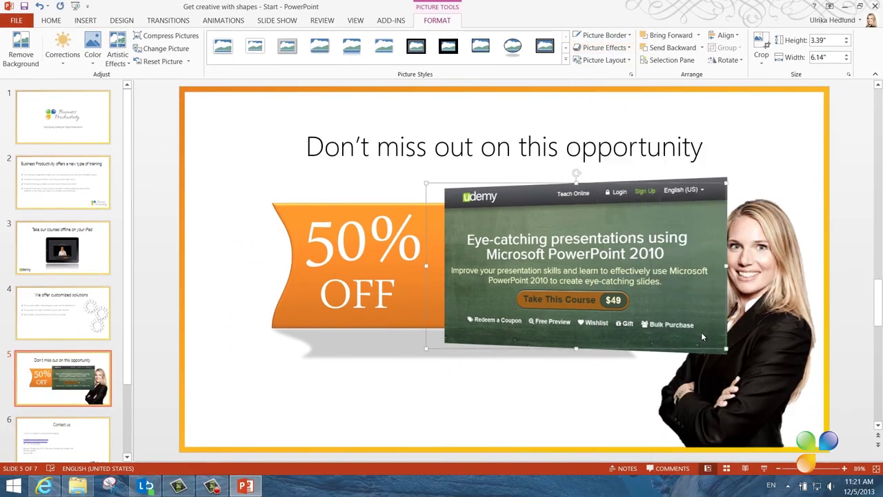
Raise the clipping's X rotation from 20° to 30° in Format Picture.
right_click(647, 280)
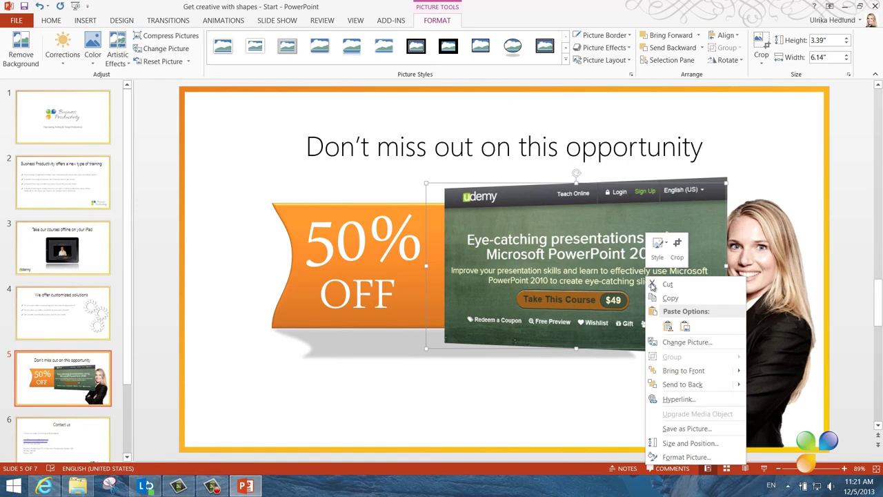
left_click(686, 456)
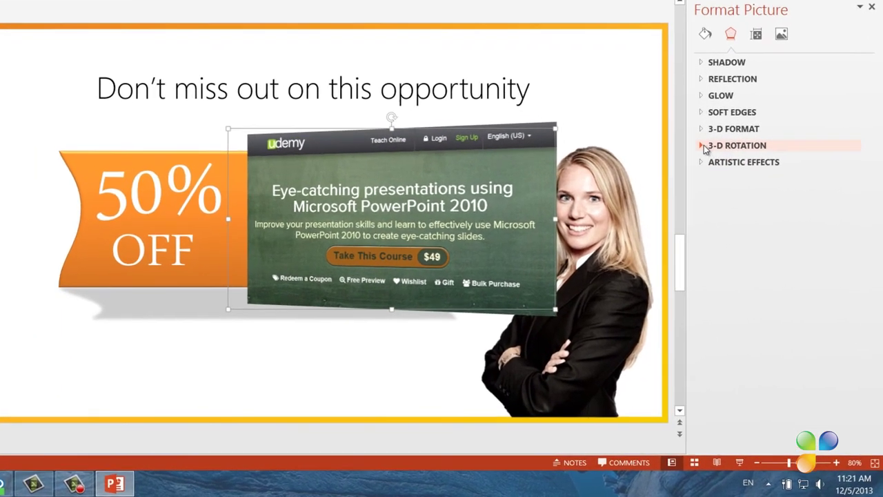
left_click(733, 208)
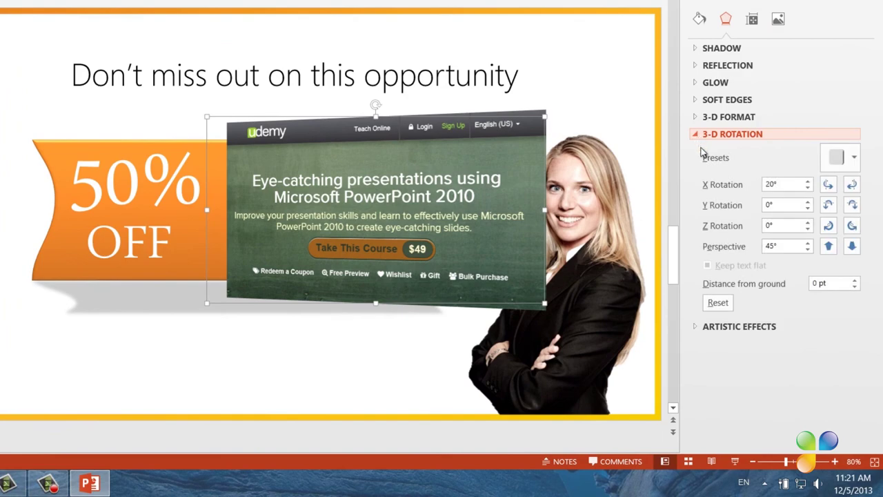
left_click(808, 181)
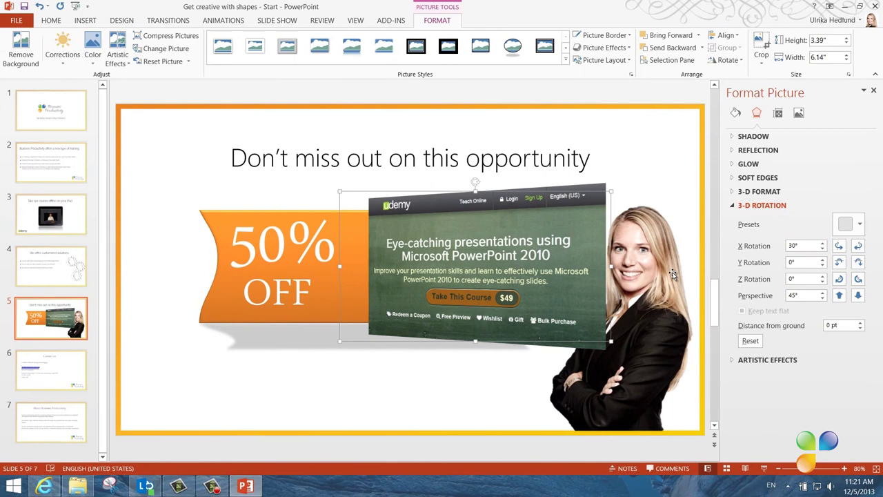
left_click(661, 287)
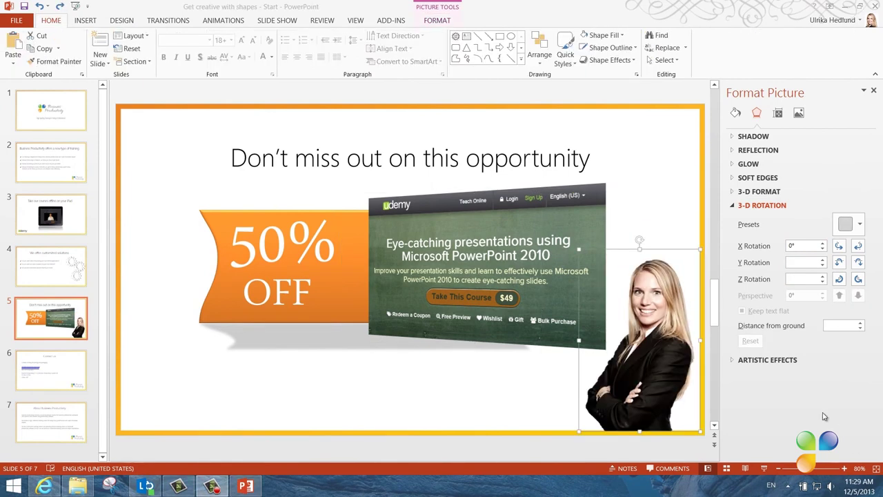
Copy the screenshot's 3-D tilt onto the woman's photo with Format Painter and bring it to front.
left_click(528, 254)
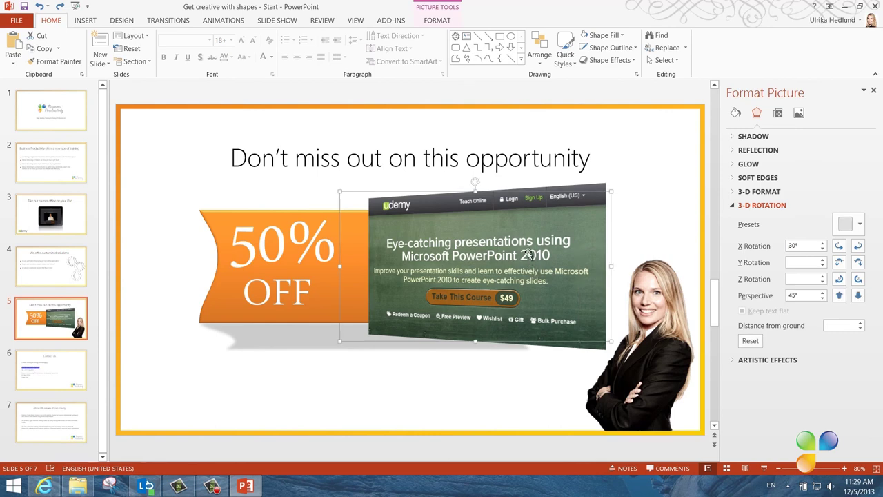
left_click(66, 64)
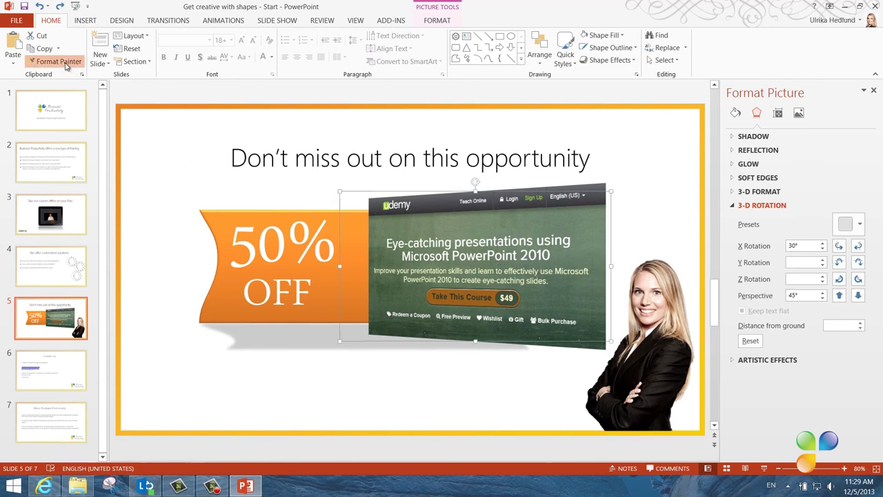
left_click(631, 390)
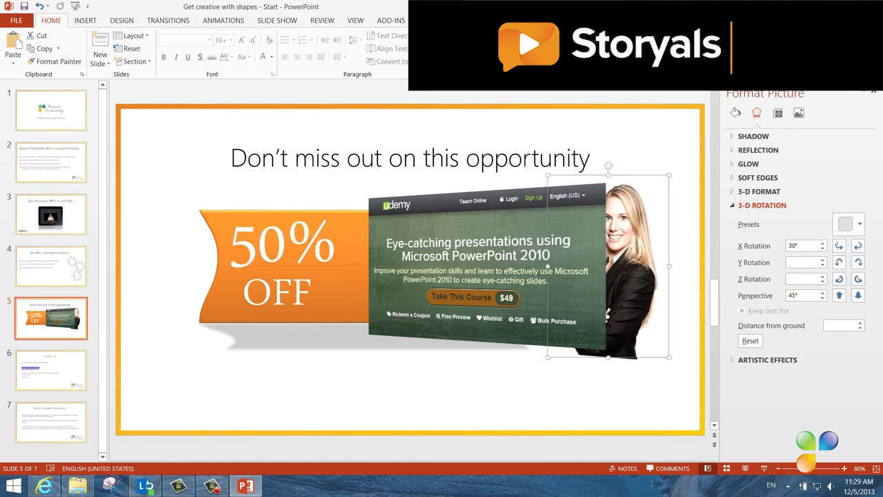
right_click(606, 243)
left_click(565, 114)
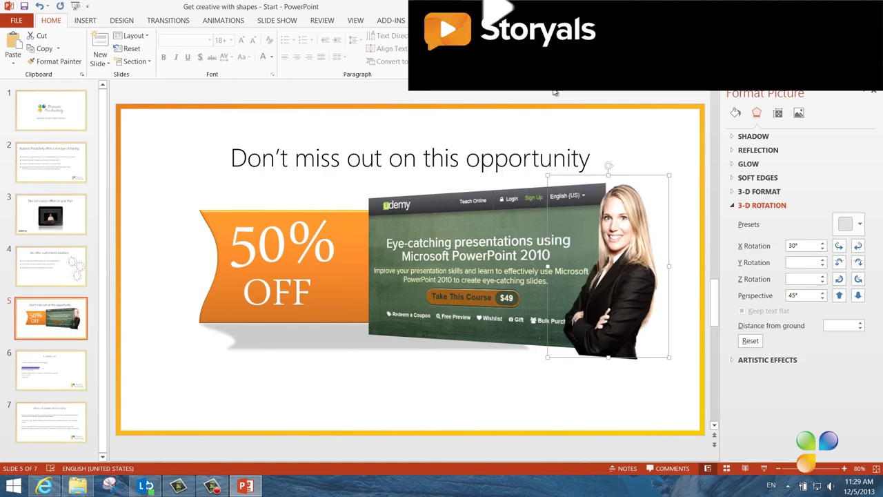